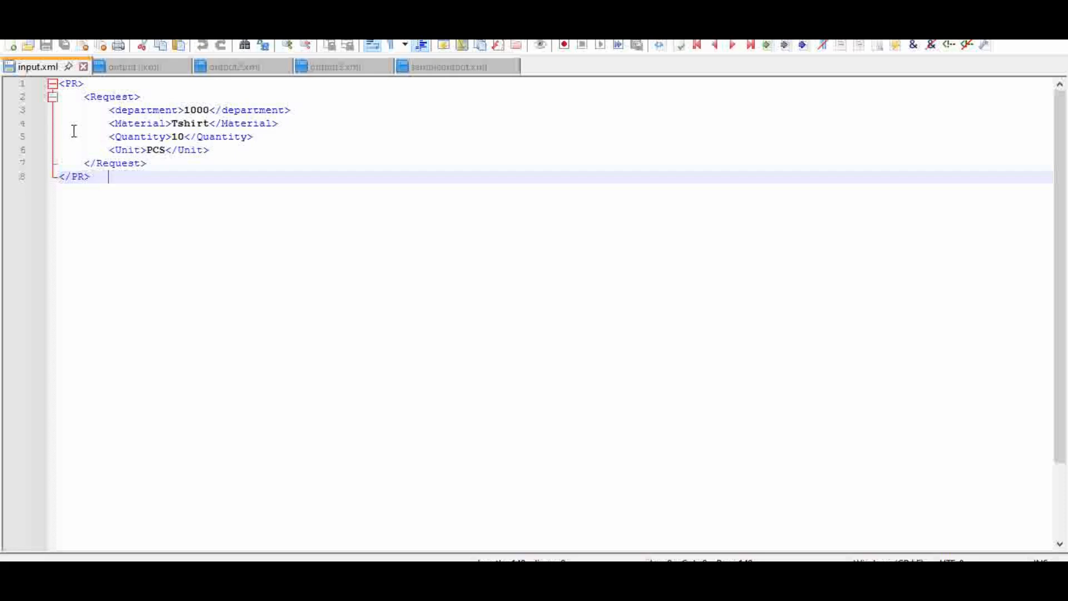
Examine the PR request structure in input.xml, covering the Request, department, Material, Quantity and Unit elements.
{"action": "left_click", "coordinate": [71, 84]}
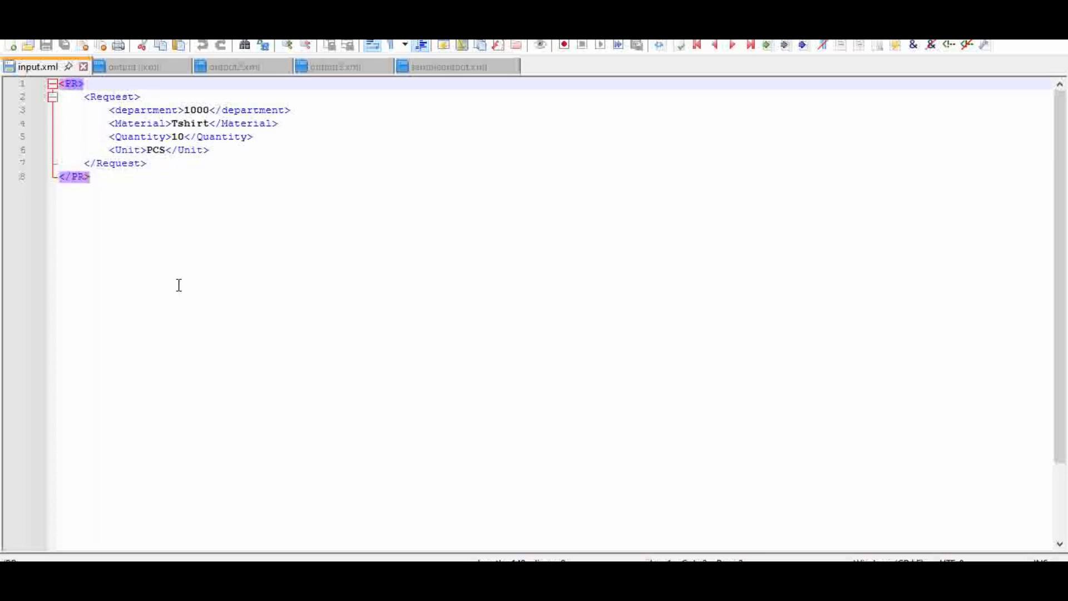
{"action": "left_click", "coordinate": [117, 97]}
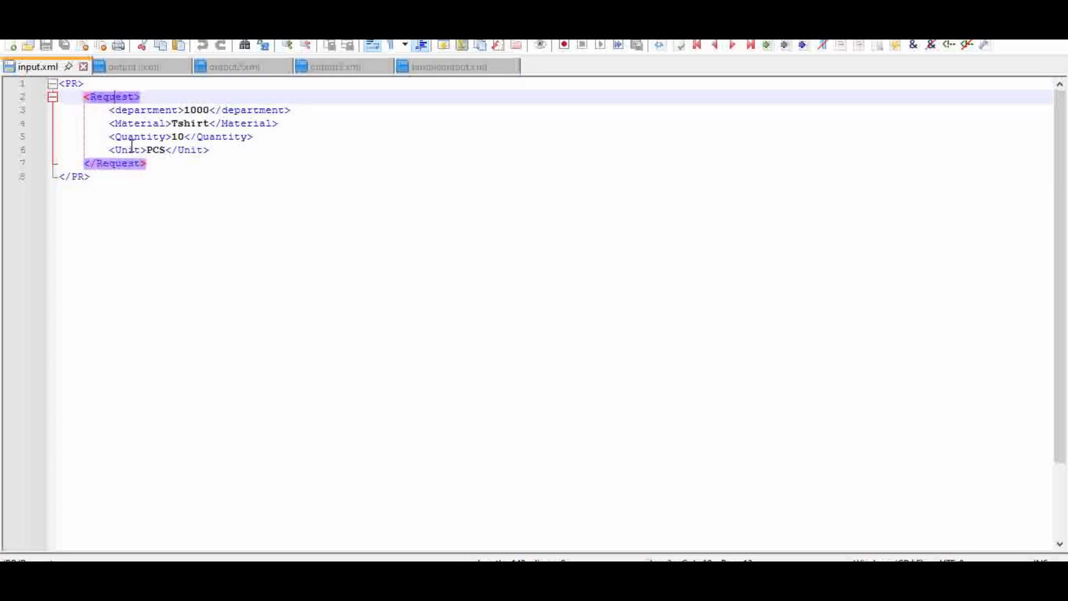
{"action": "left_click", "coordinate": [155, 111]}
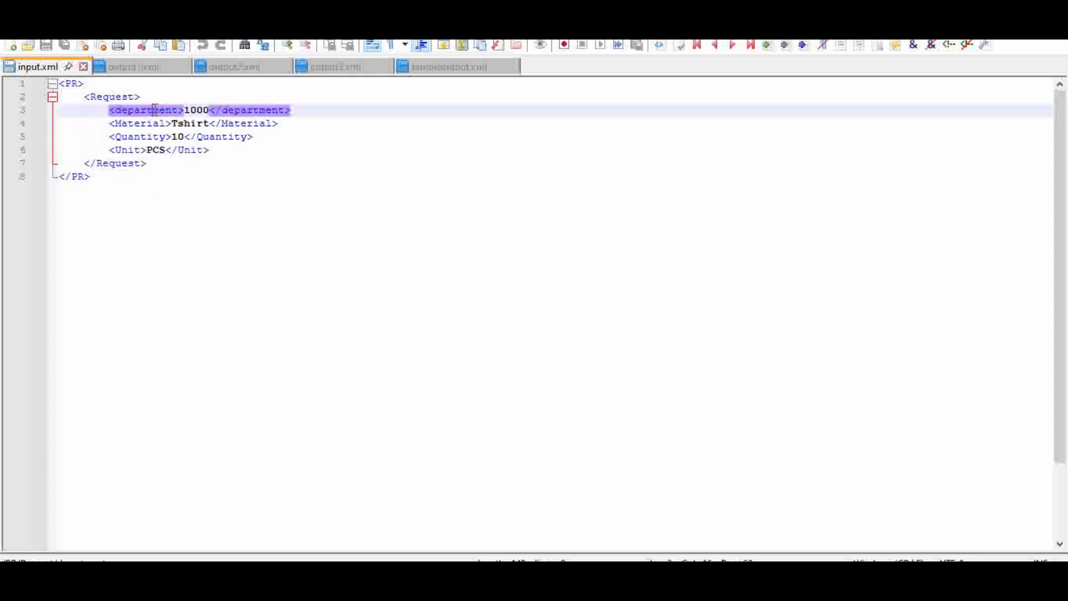
{"action": "left_click", "coordinate": [152, 122]}
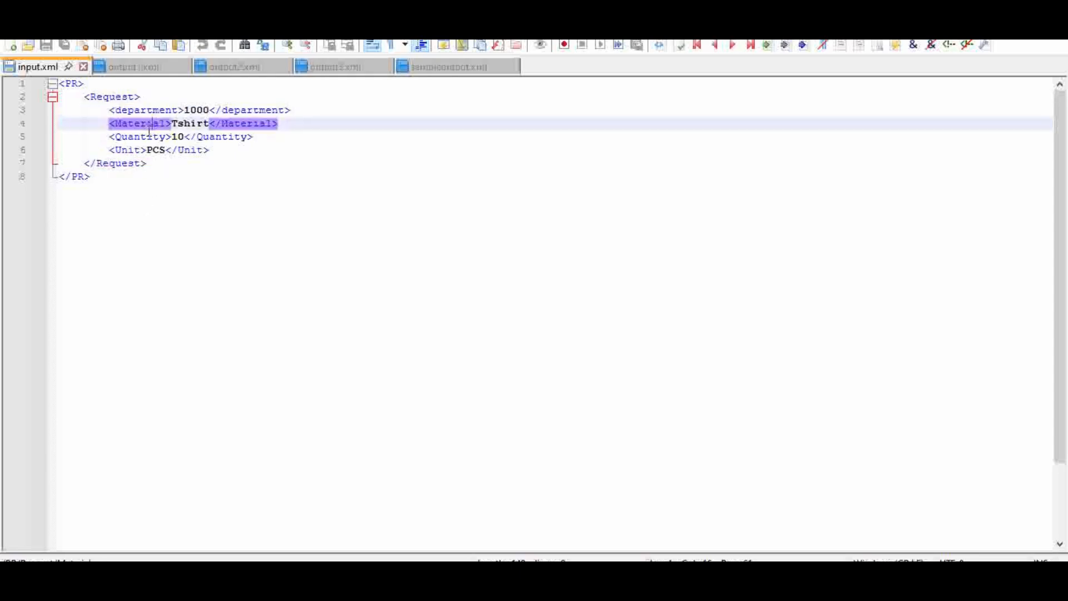
{"action": "left_click", "coordinate": [144, 136]}
{"action": "left_click", "coordinate": [138, 149]}
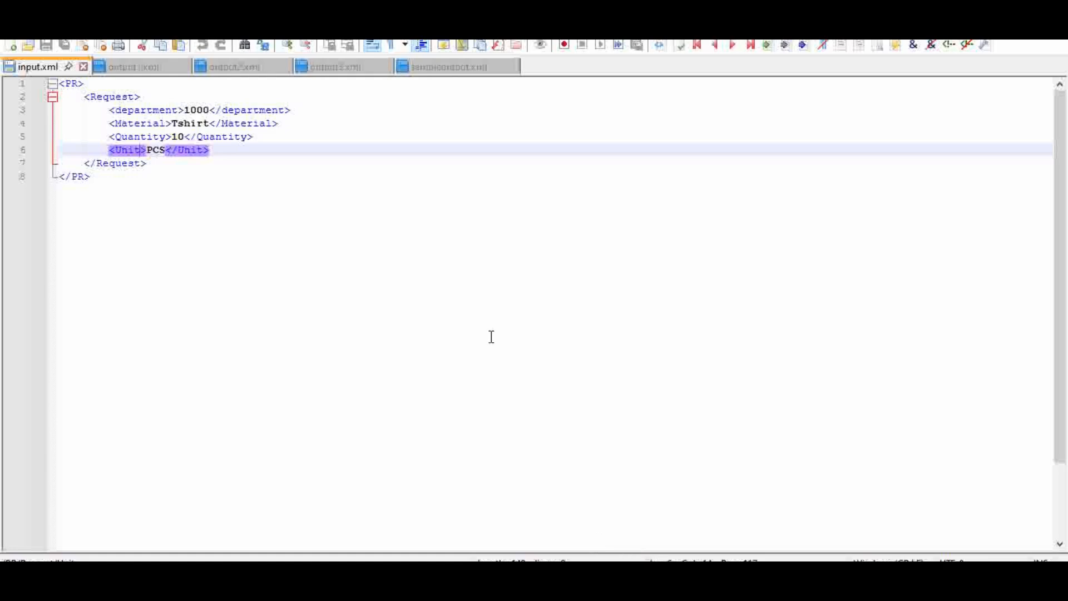
Review the materialDetails structure in output1.xml, including Quantity, Unit and Type, and compare it with the request in input.xml.
{"action": "left_click", "coordinate": [133, 67]}
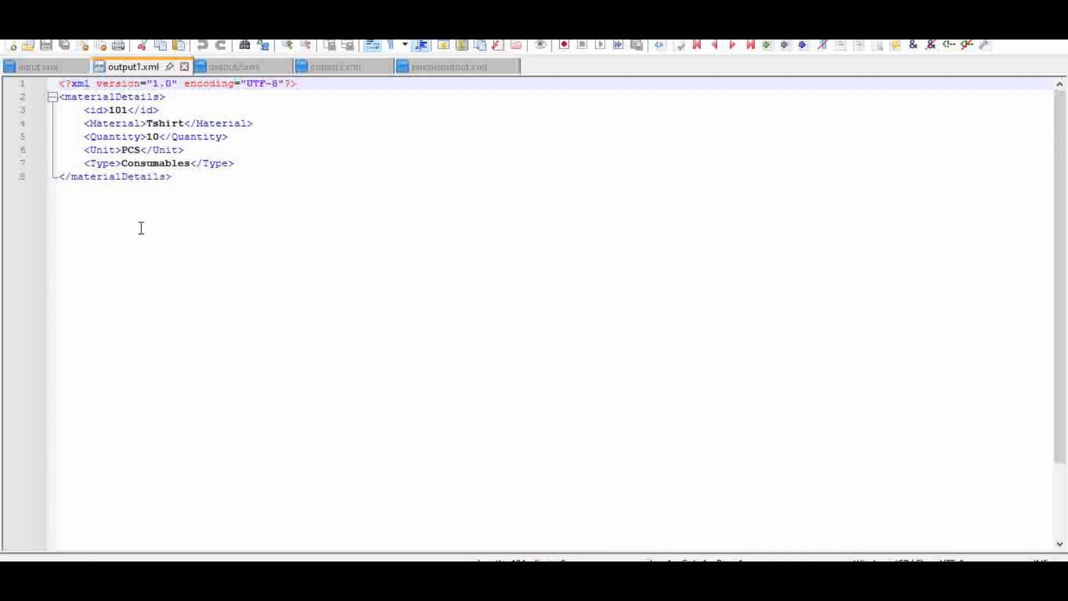
{"action": "key", "text": "ctrl+End"}
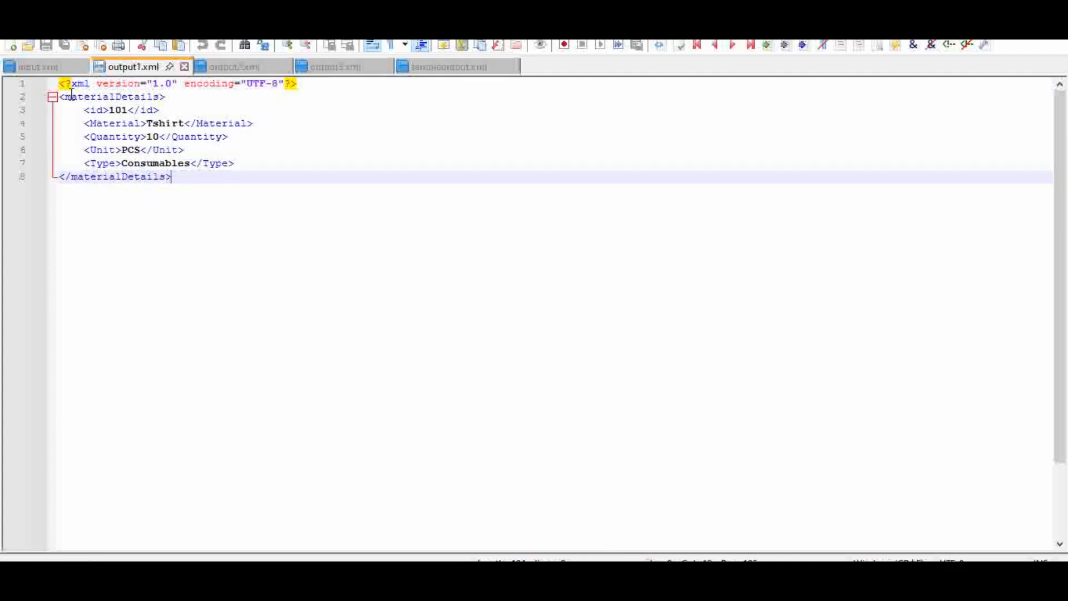
{"action": "left_click", "coordinate": [127, 96]}
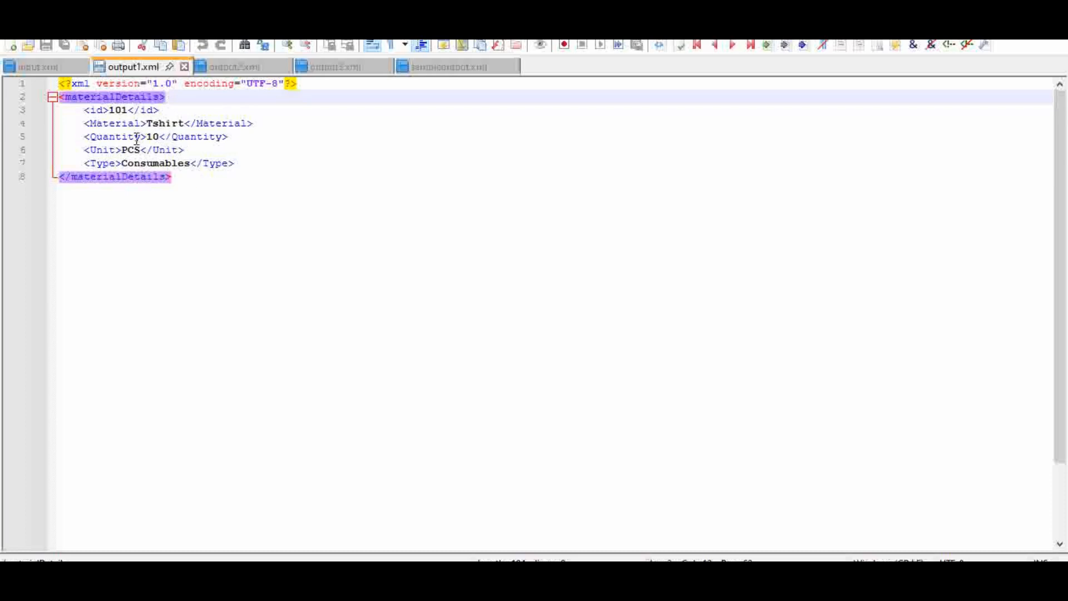
{"action": "left_click", "coordinate": [159, 164]}
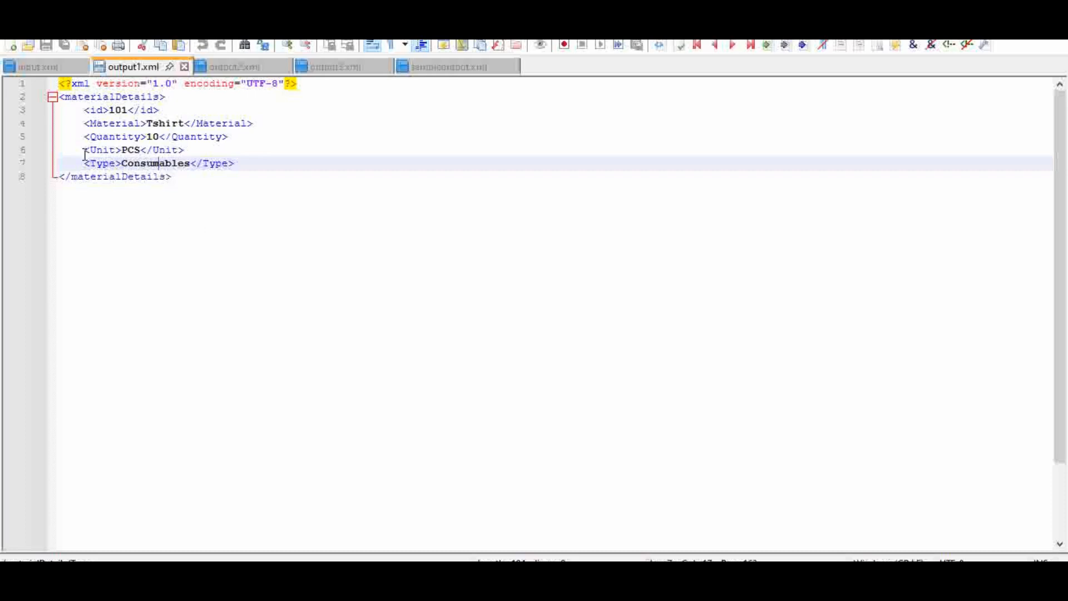
{"action": "left_click", "coordinate": [31, 68]}
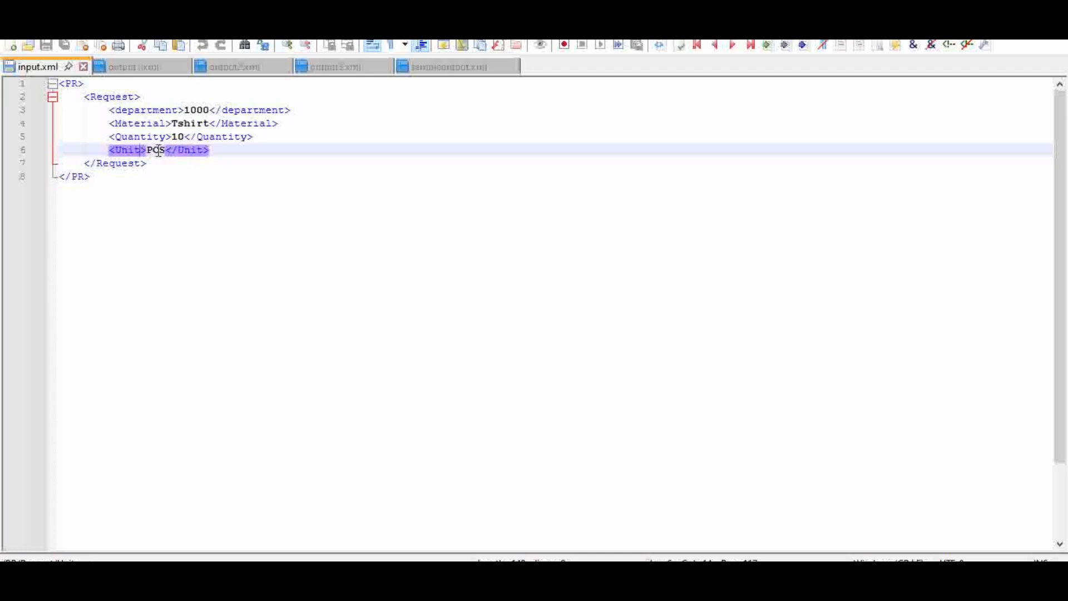
{"action": "left_click", "coordinate": [134, 66]}
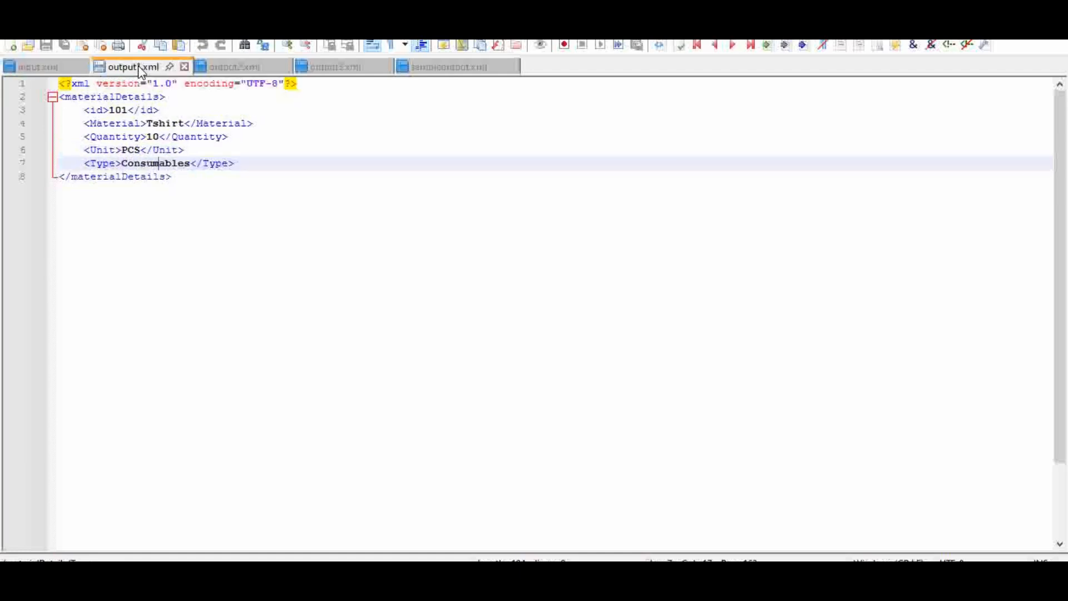
{"action": "left_click", "coordinate": [145, 137]}
{"action": "left_click", "coordinate": [136, 150]}
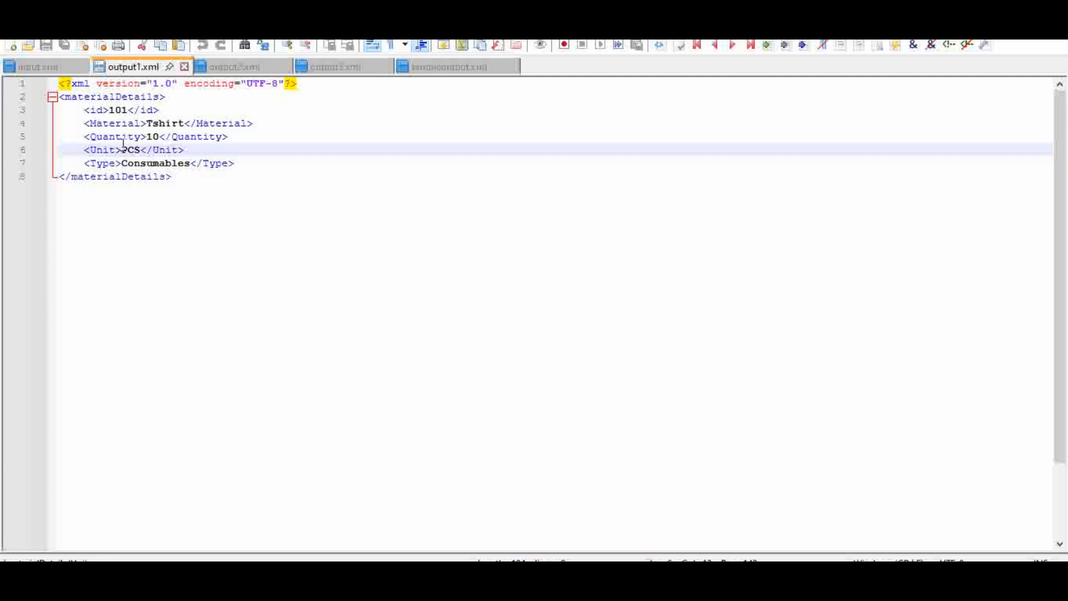
{"action": "left_click", "coordinate": [158, 164]}
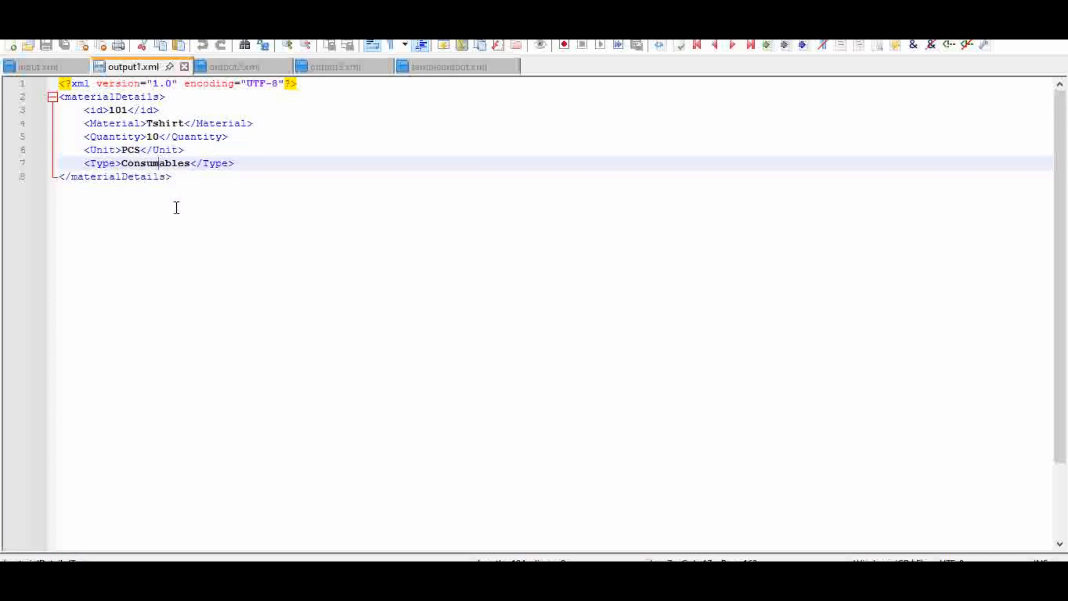
{"action": "left_click", "coordinate": [97, 97]}
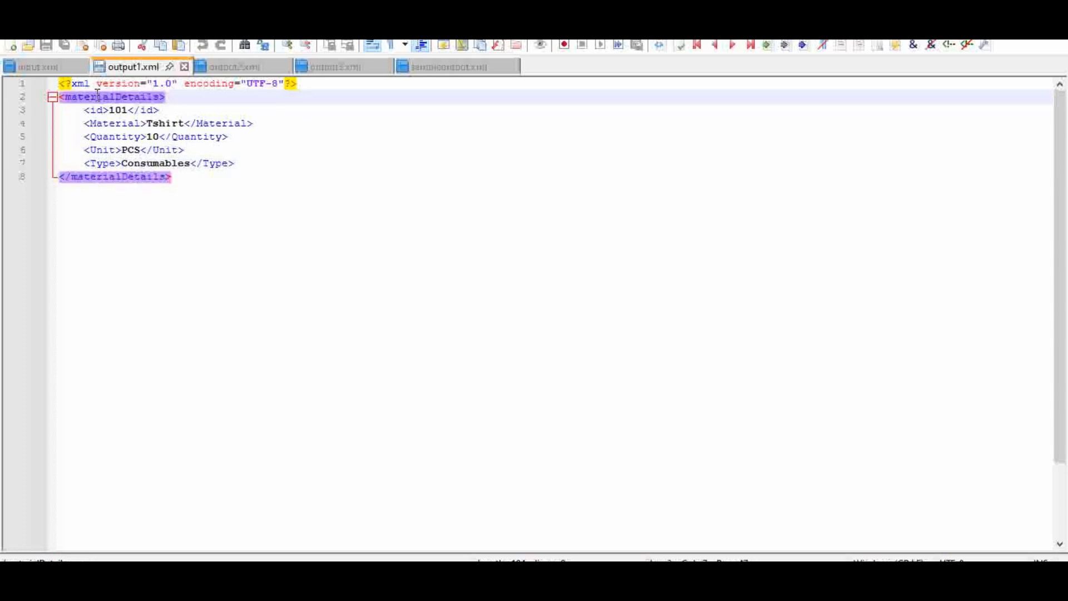
Review the requesterDetails fields in output2.xml and compare them with the department value in input.xml.
{"action": "left_click", "coordinate": [234, 67]}
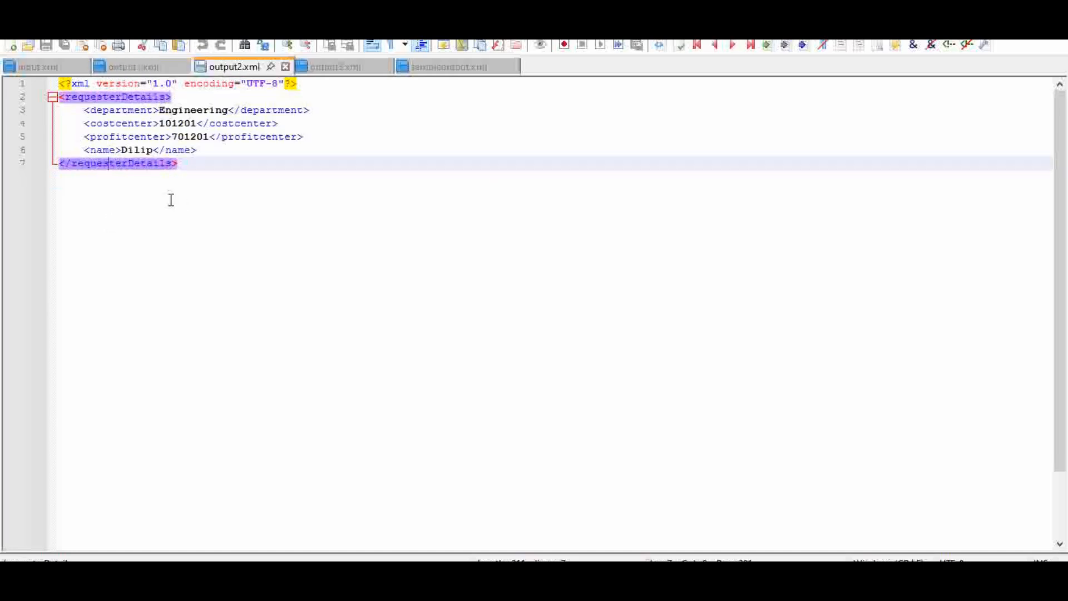
{"action": "left_click", "coordinate": [42, 65]}
{"action": "left_click", "coordinate": [207, 109]}
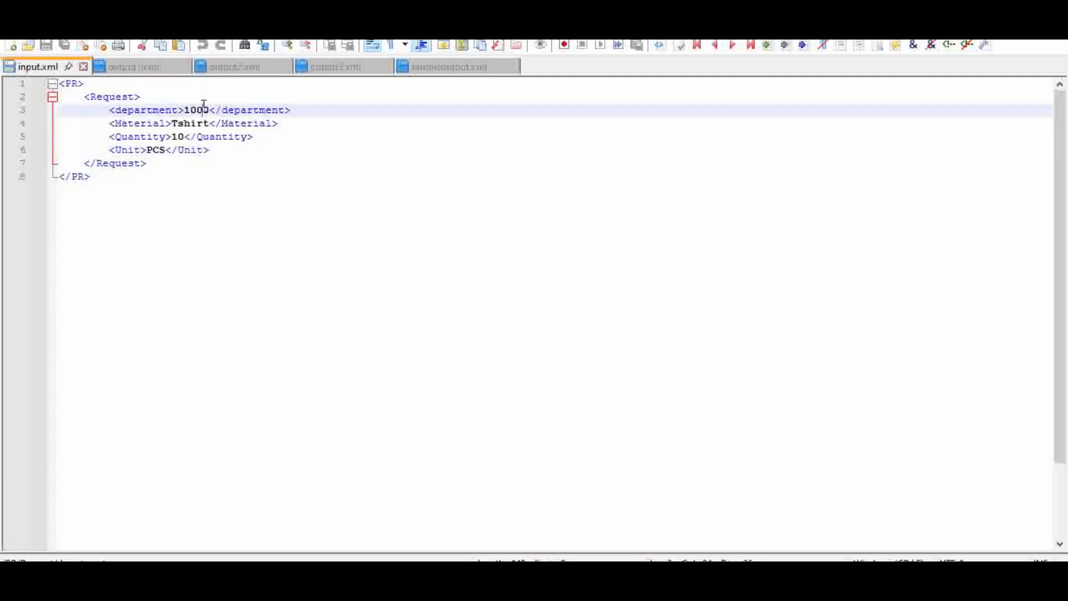
{"action": "left_click", "coordinate": [228, 68]}
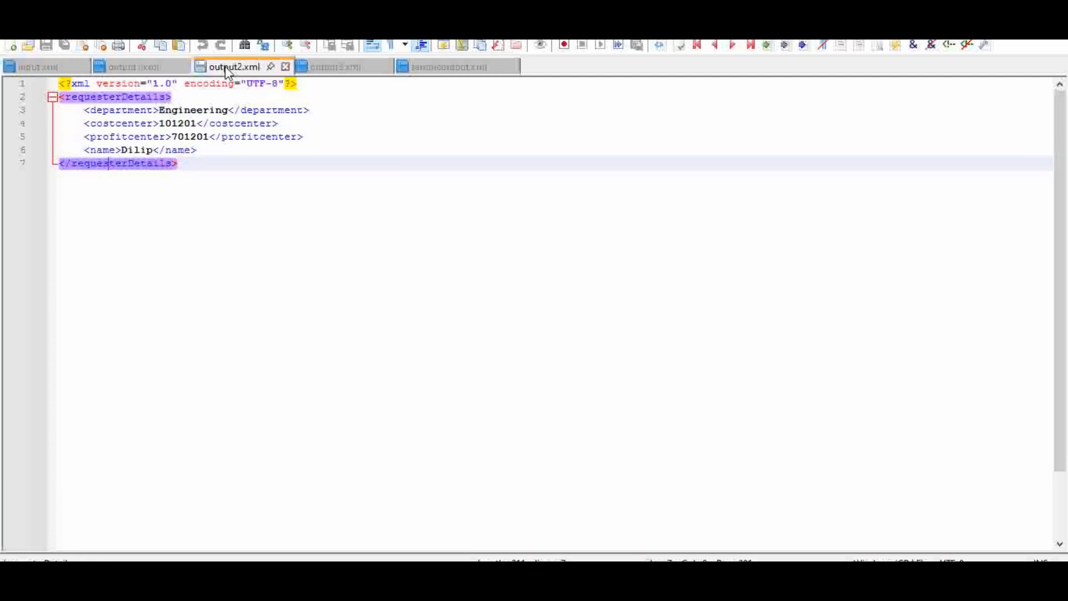
{"action": "left_click", "coordinate": [190, 110]}
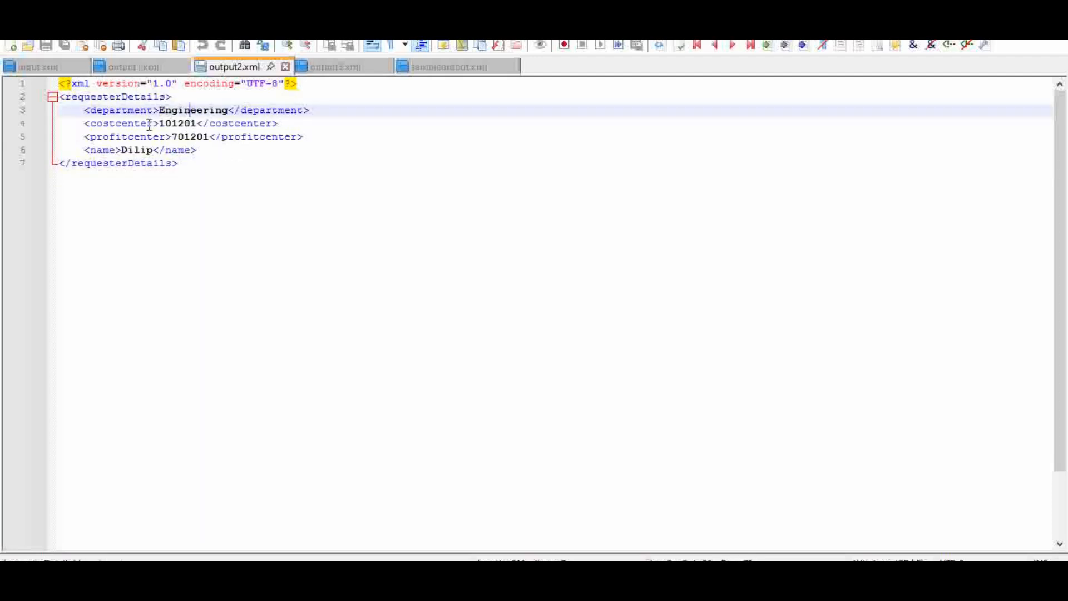
{"action": "left_click", "coordinate": [182, 123]}
{"action": "left_click", "coordinate": [193, 137]}
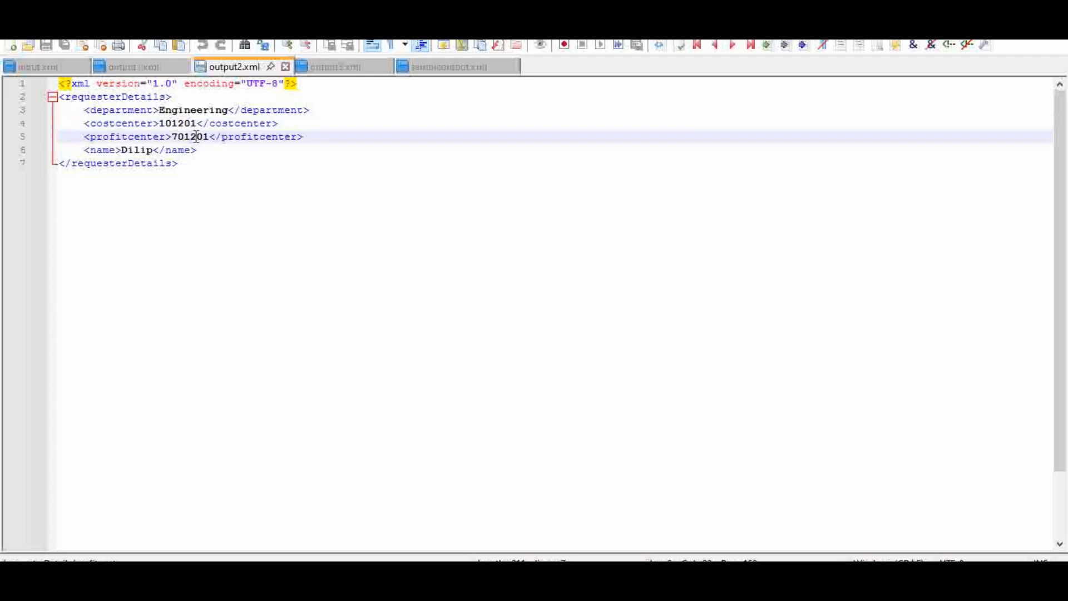
{"action": "left_click", "coordinate": [138, 150]}
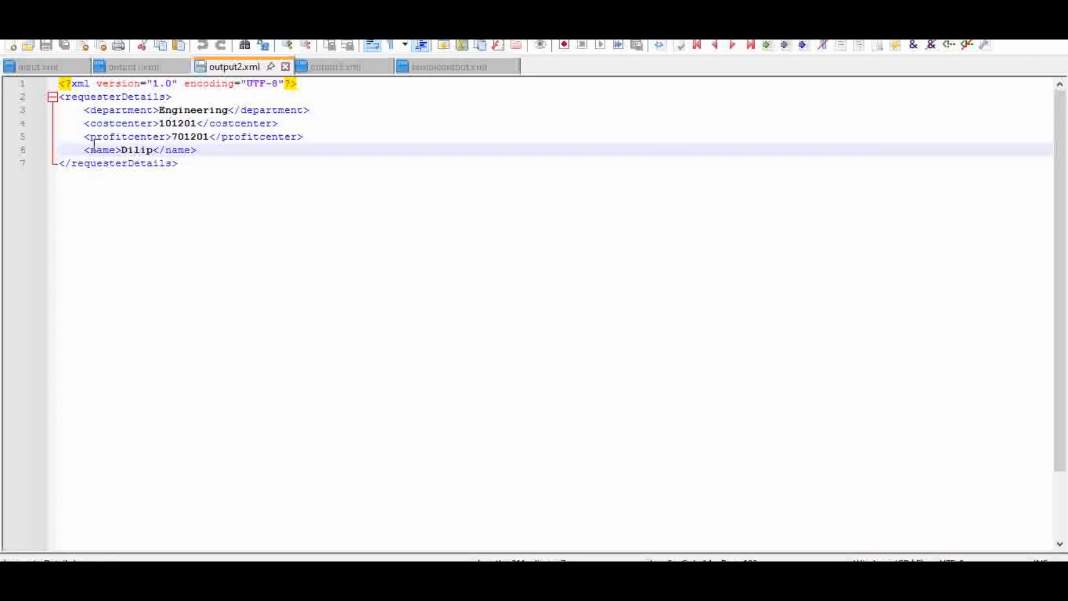
{"action": "left_click", "coordinate": [111, 96]}
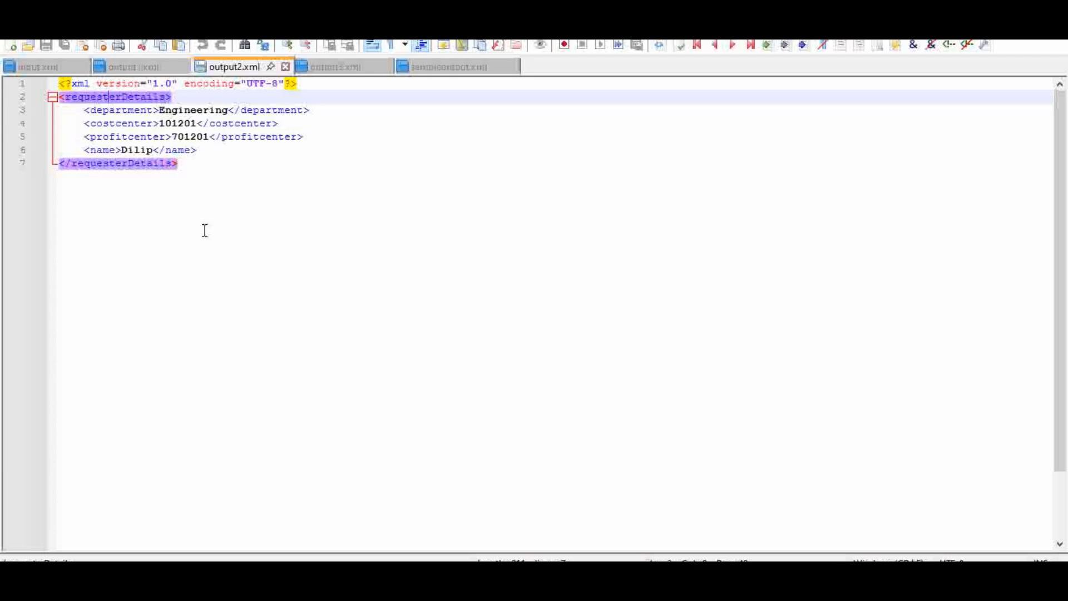
Examine the trx records under purchaseHistory in output3.xml, including their serial numbers and dates.
{"action": "left_click", "coordinate": [335, 68]}
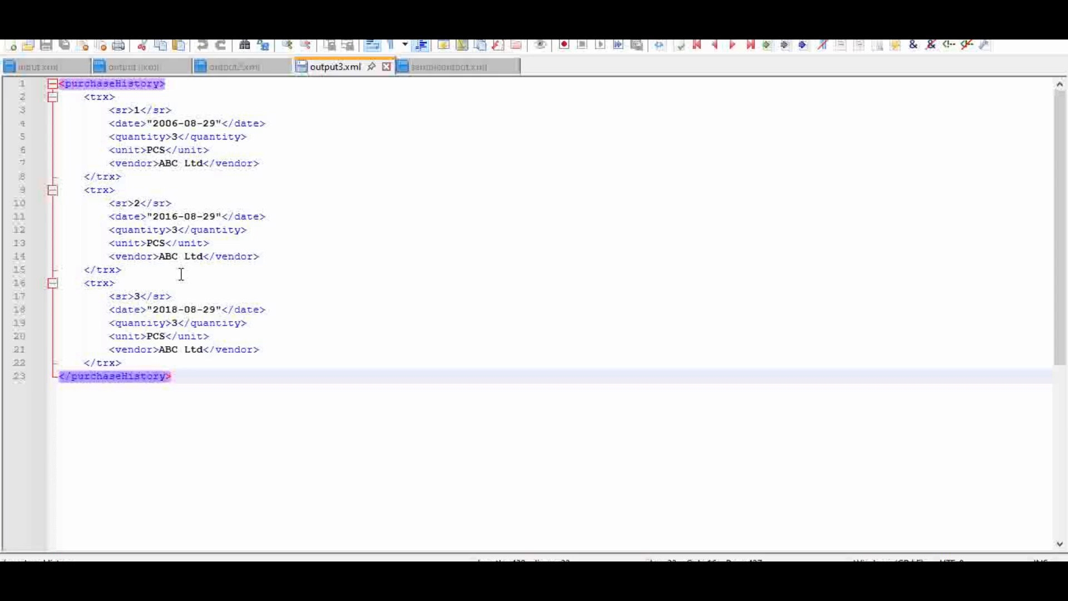
{"action": "left_click", "coordinate": [127, 108]}
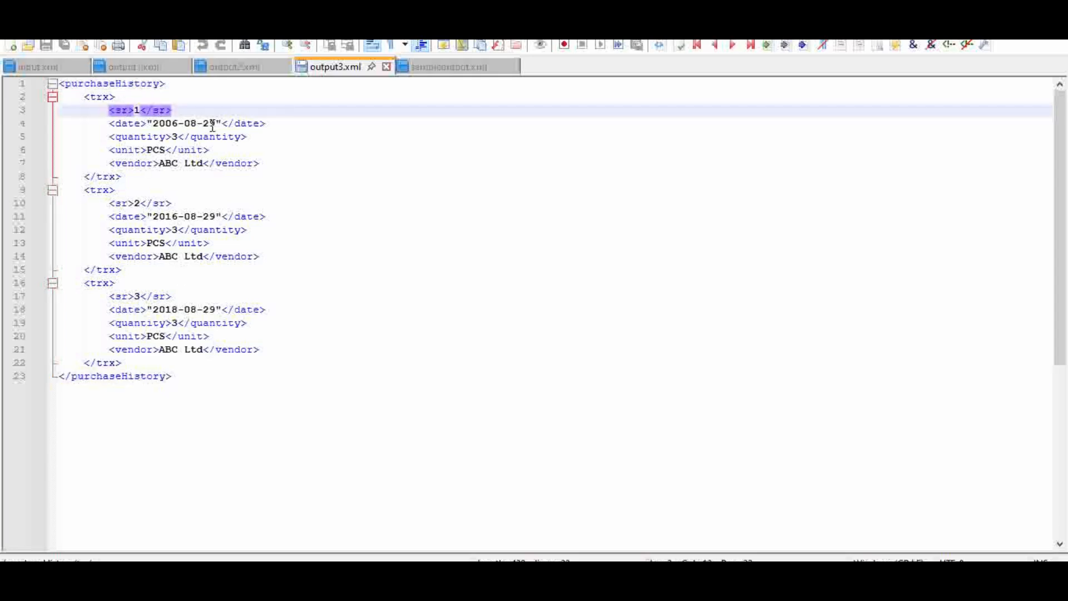
{"action": "left_click", "coordinate": [169, 216]}
{"action": "left_click", "coordinate": [158, 310]}
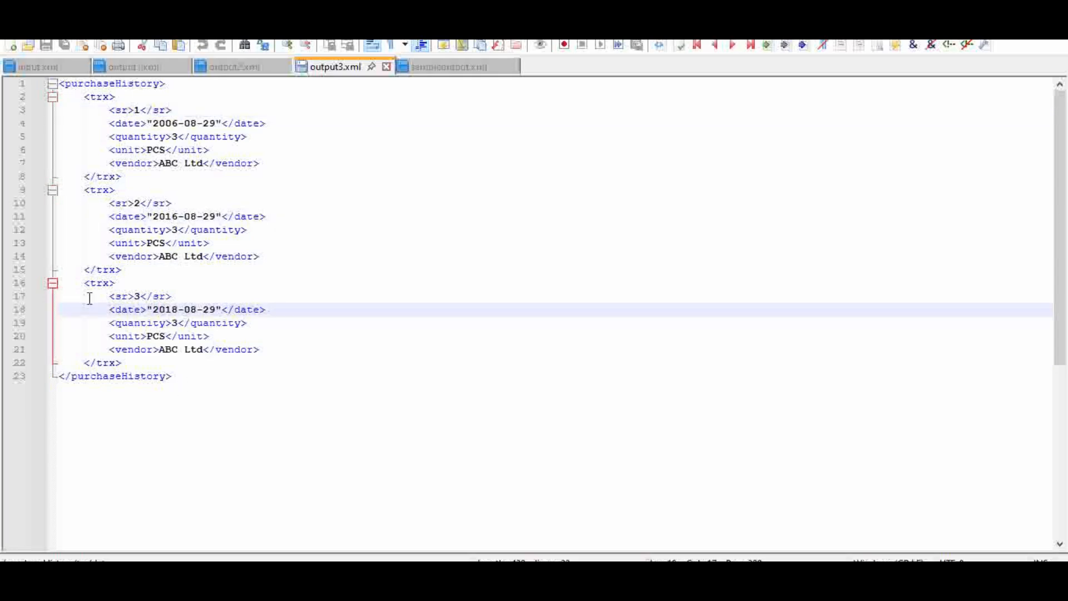
{"action": "left_click", "coordinate": [224, 314]}
Revisit output1.xml, output2.xml and output3.xml in turn to compare the three response structures.
{"action": "left_click", "coordinate": [236, 72]}
{"action": "left_click", "coordinate": [149, 68]}
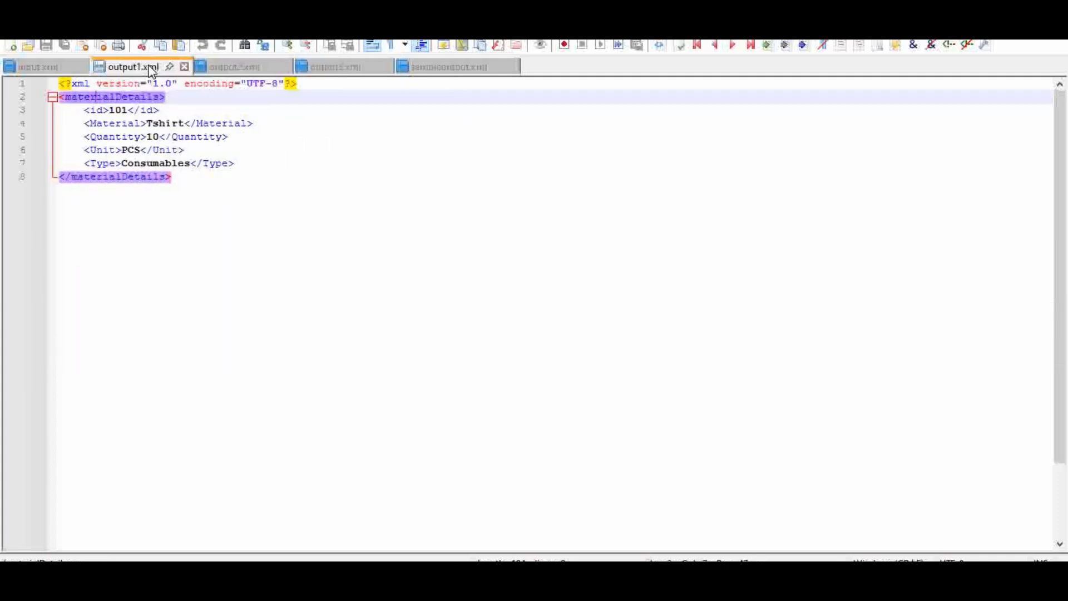
{"action": "left_click", "coordinate": [230, 69]}
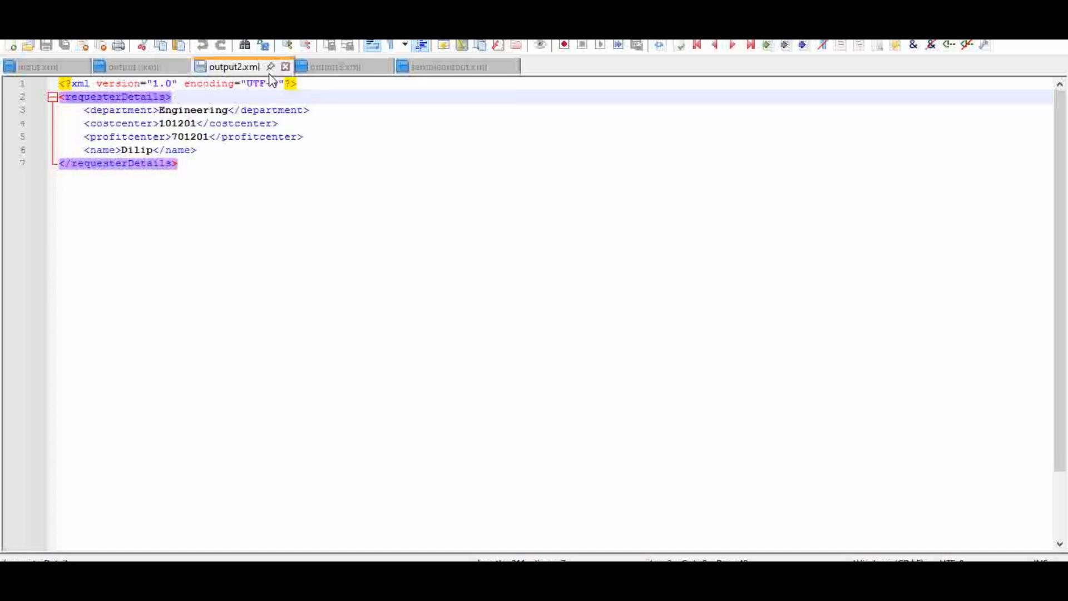
{"action": "left_click", "coordinate": [324, 70]}
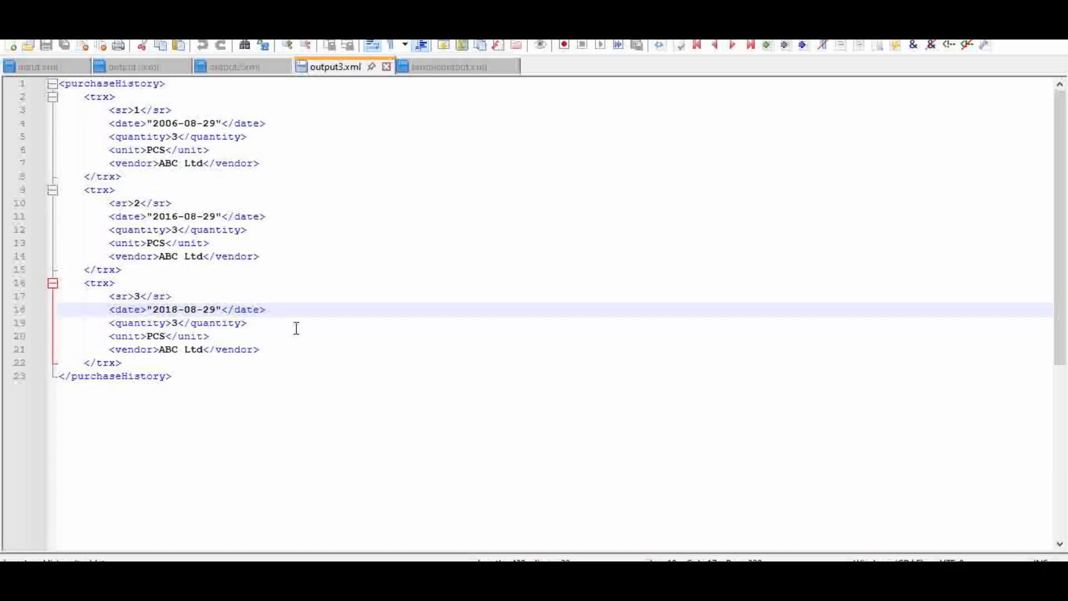
{"action": "left_click", "coordinate": [138, 430]}
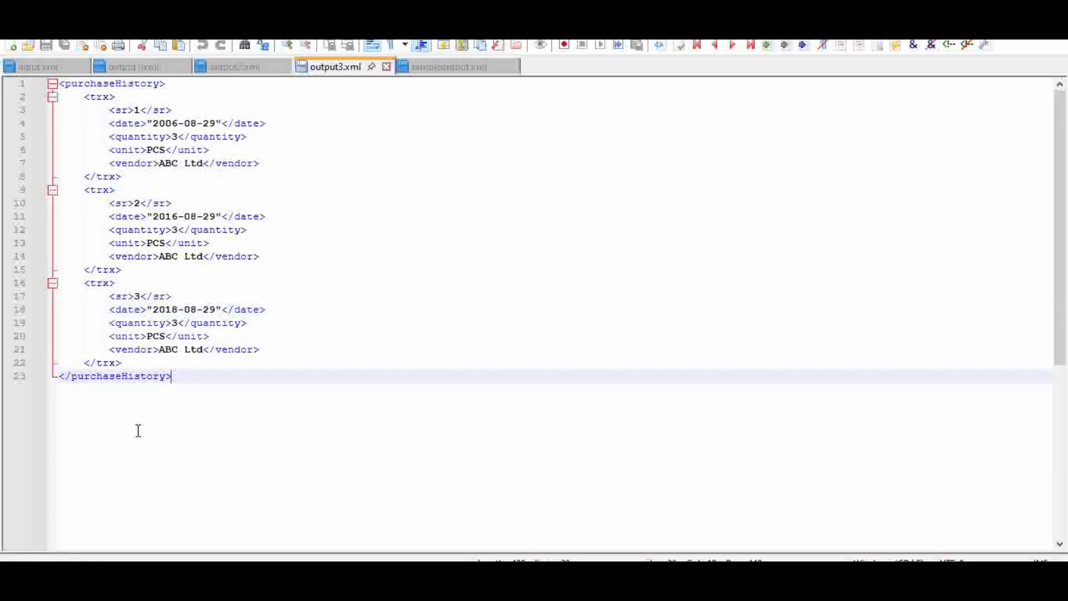
Compare the merged message in sampleoutput.xml with the separate structures in output1.xml, output2.xml and output3.xml.
{"action": "left_click", "coordinate": [446, 71]}
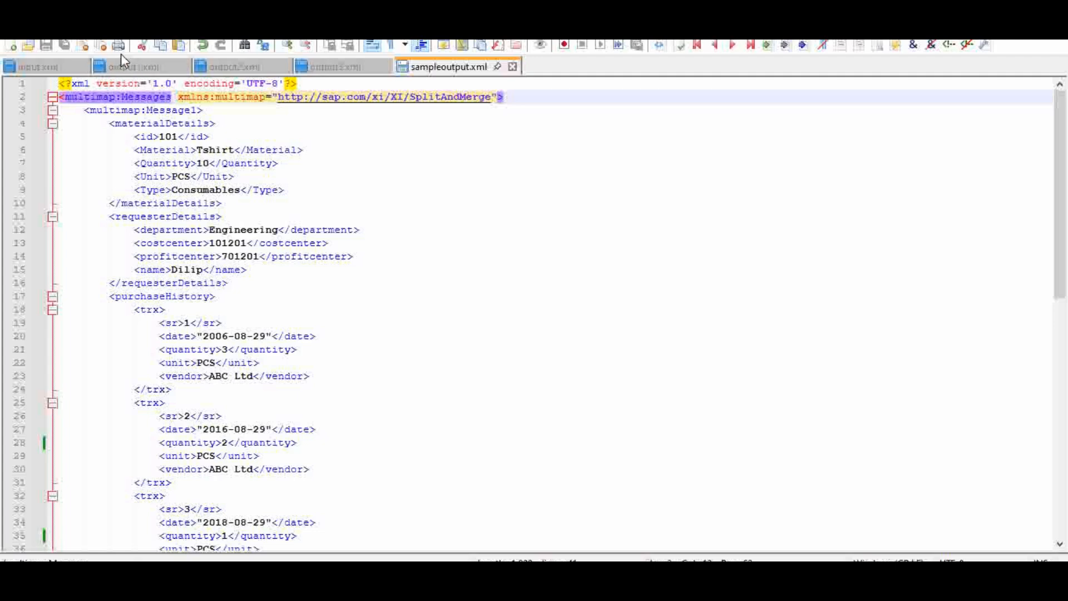
{"action": "left_click", "coordinate": [124, 71]}
{"action": "left_click", "coordinate": [231, 67]}
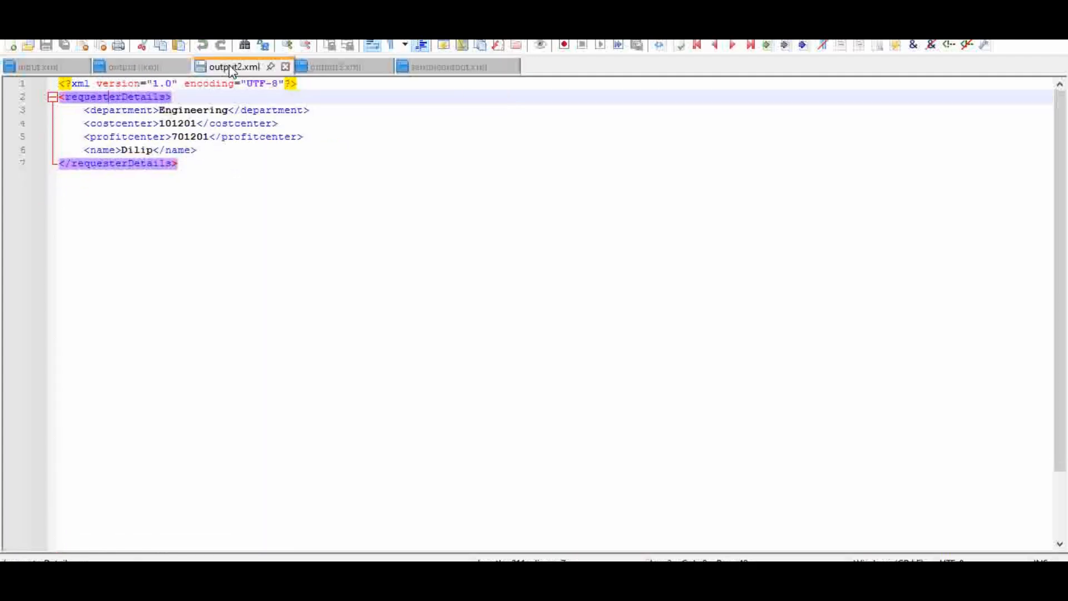
{"action": "left_click", "coordinate": [333, 71]}
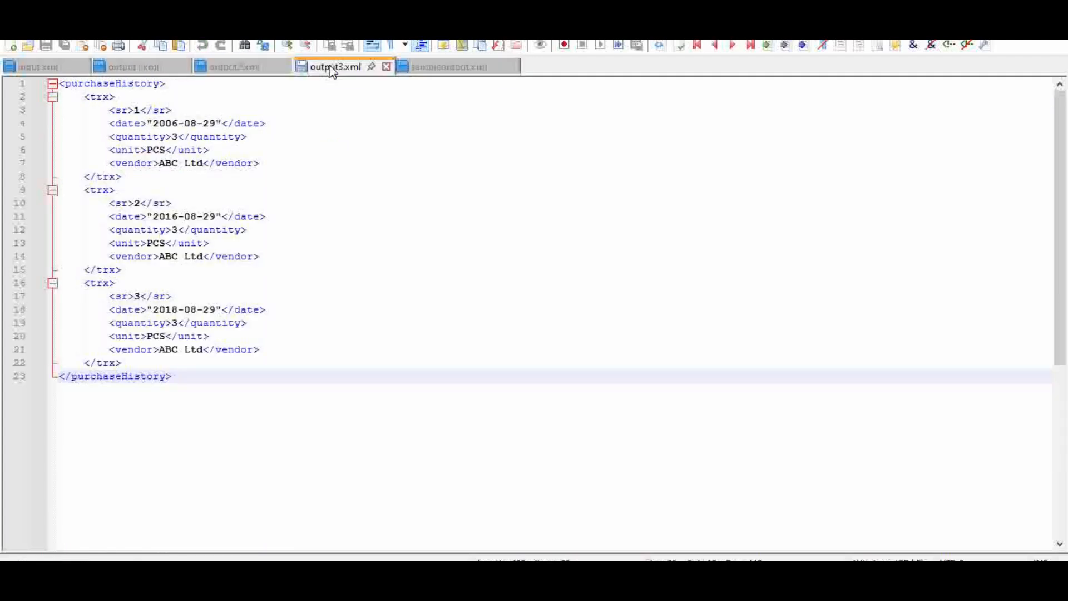
{"action": "left_click", "coordinate": [450, 73]}
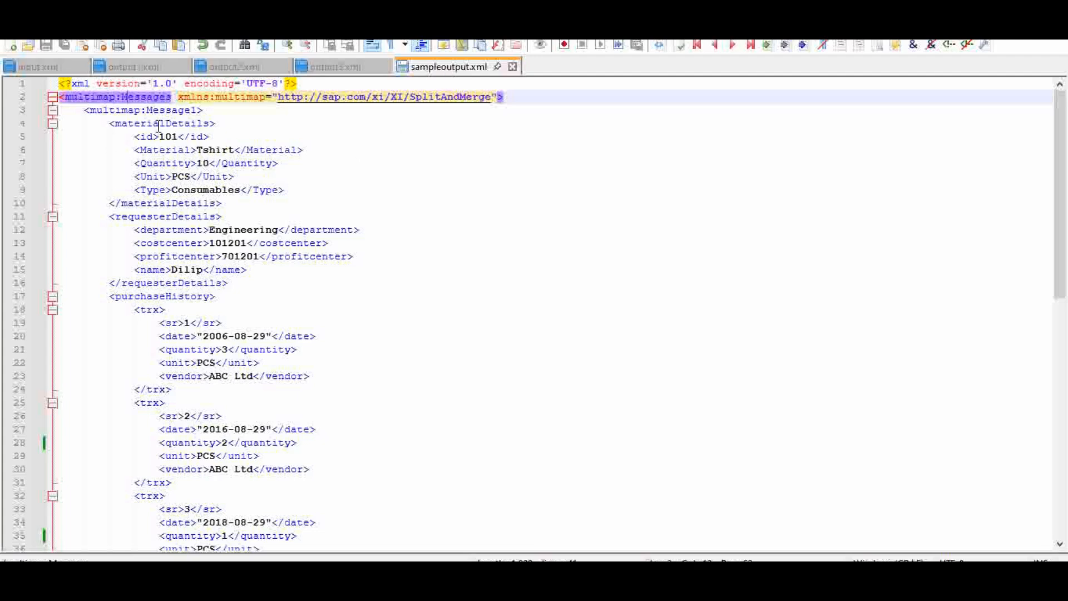
Examine the materialDetails, requesterDetails and purchaseHistory sections nested under multimap:Message1 in sampleoutput.xml.
{"action": "left_click", "coordinate": [112, 109]}
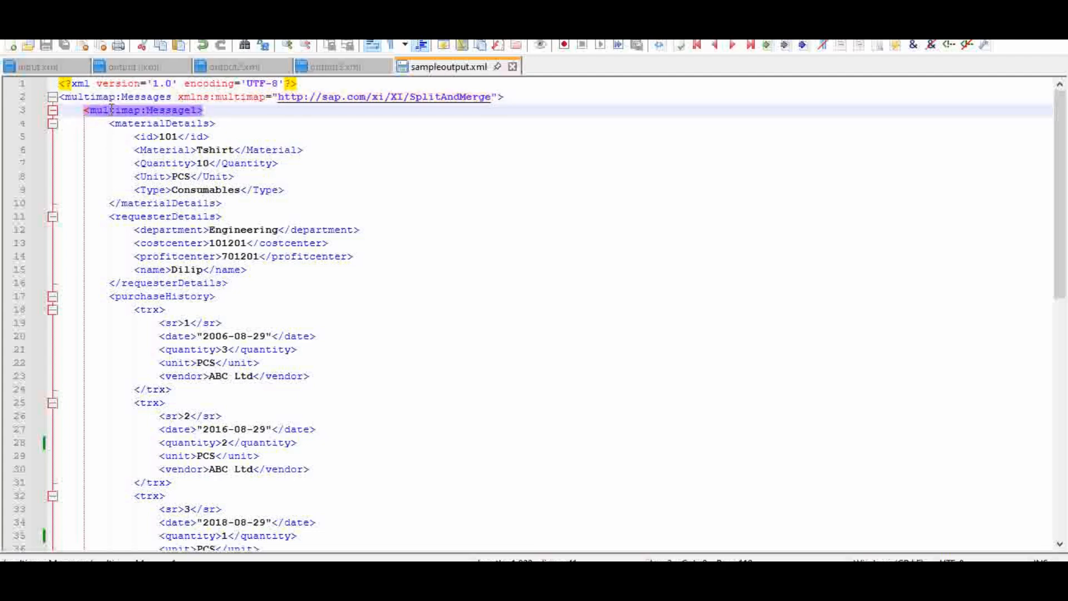
{"action": "left_click", "coordinate": [145, 122]}
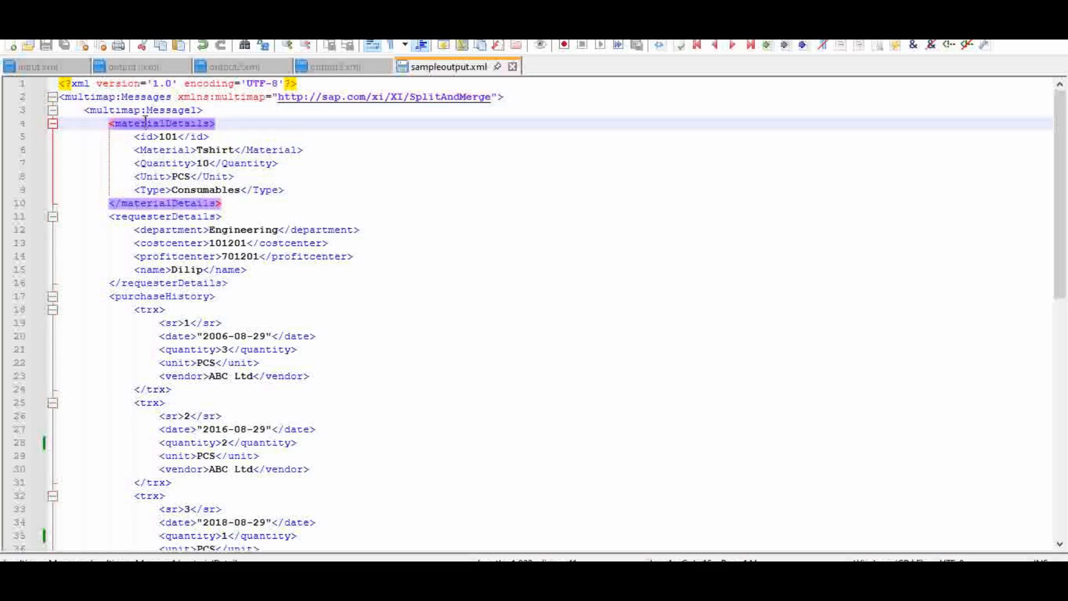
{"action": "left_click", "coordinate": [157, 216]}
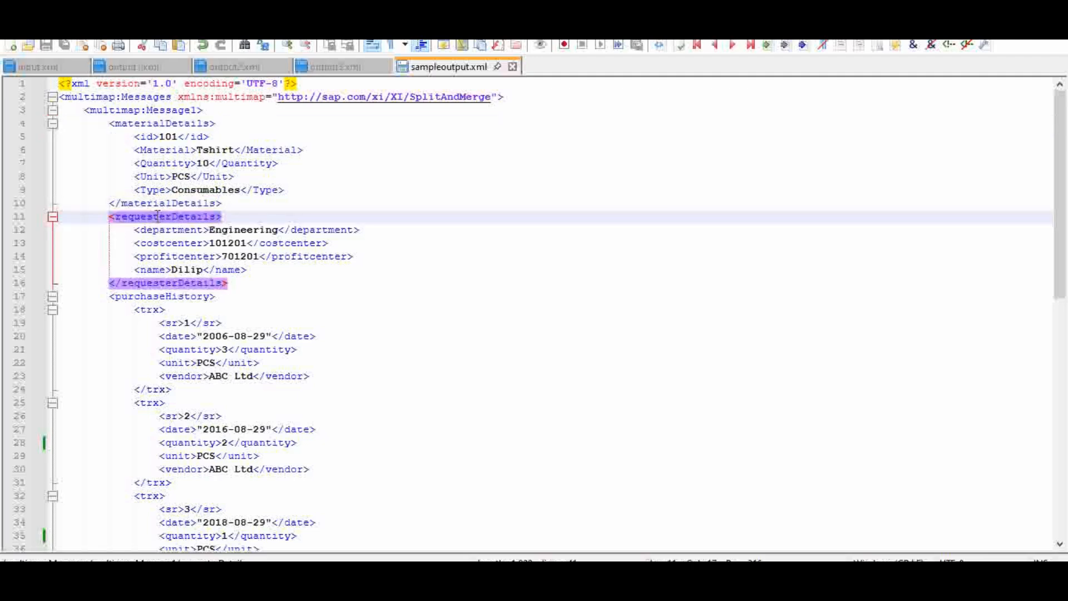
{"action": "left_click", "coordinate": [174, 298]}
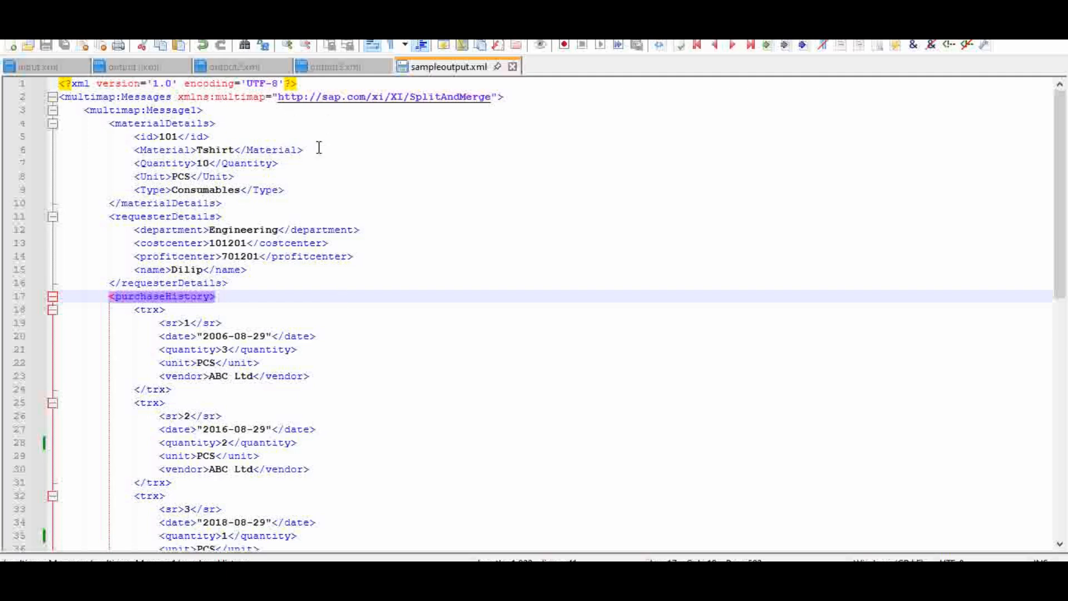
{"action": "left_click", "coordinate": [310, 122]}
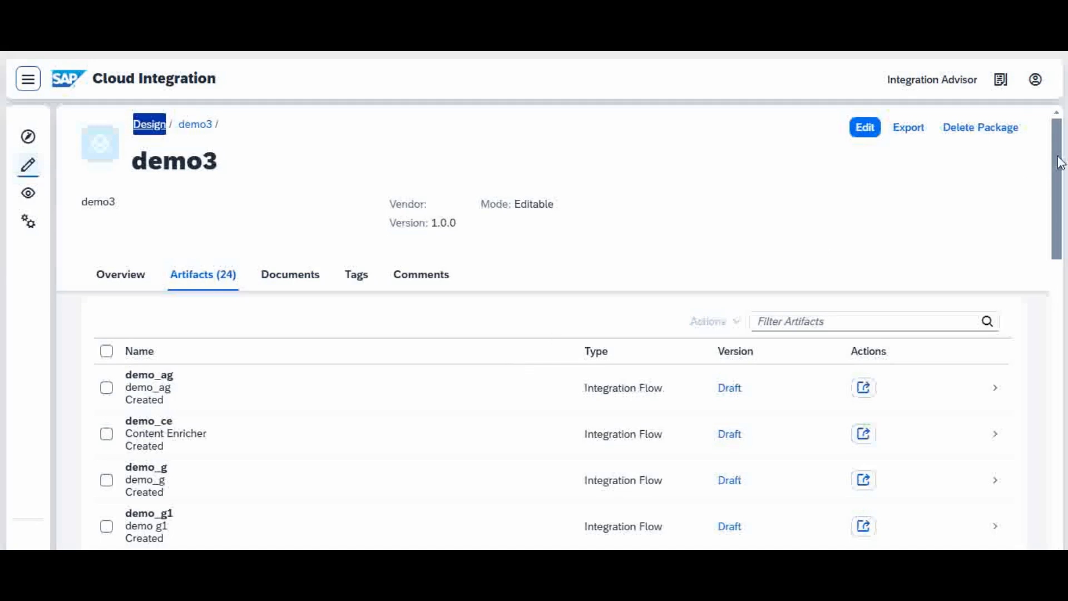
Switch to SAP Cloud Integration and open the demo_g2 integration flow from the demo3 package's artifacts.
{"action": "left_click_drag", "start_coordinate": [1060, 164], "coordinate": [1060, 216]}
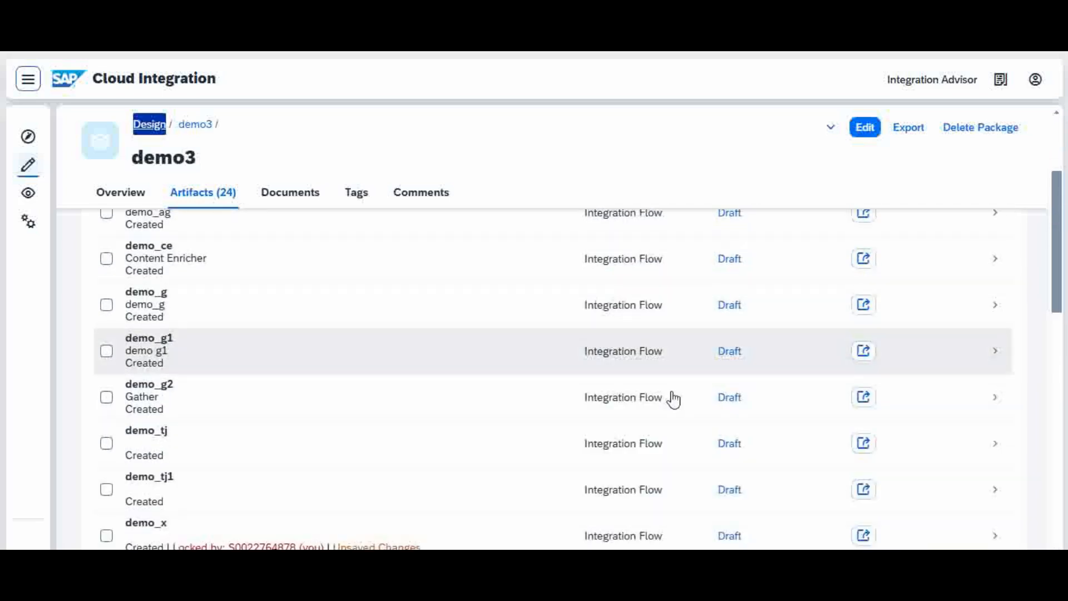
{"action": "left_click", "coordinate": [416, 409]}
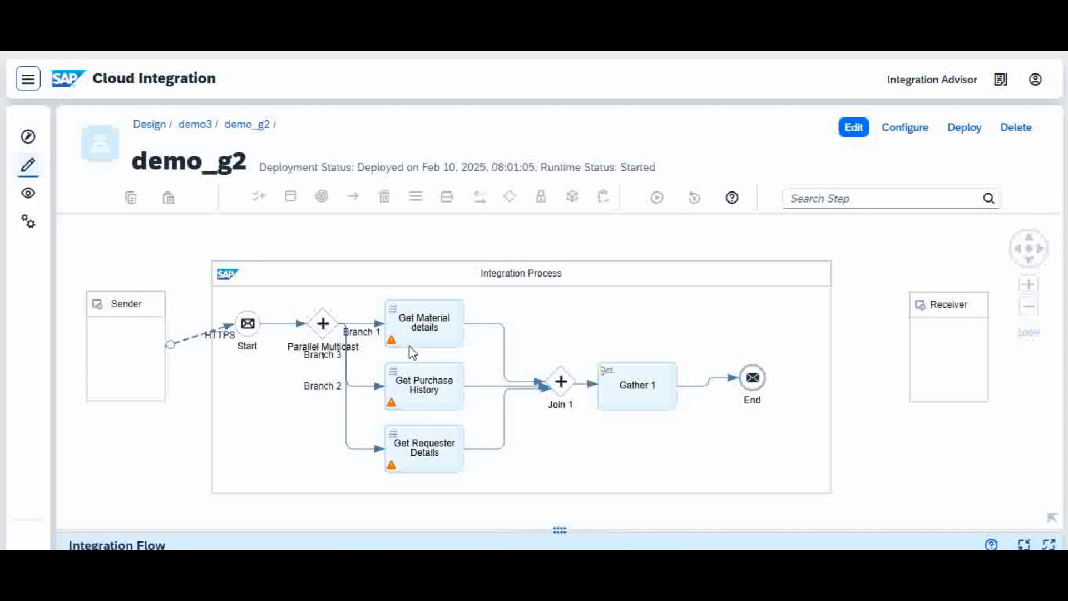
{"action": "left_click_drag", "start_coordinate": [649, 276], "coordinate": [645, 246]}
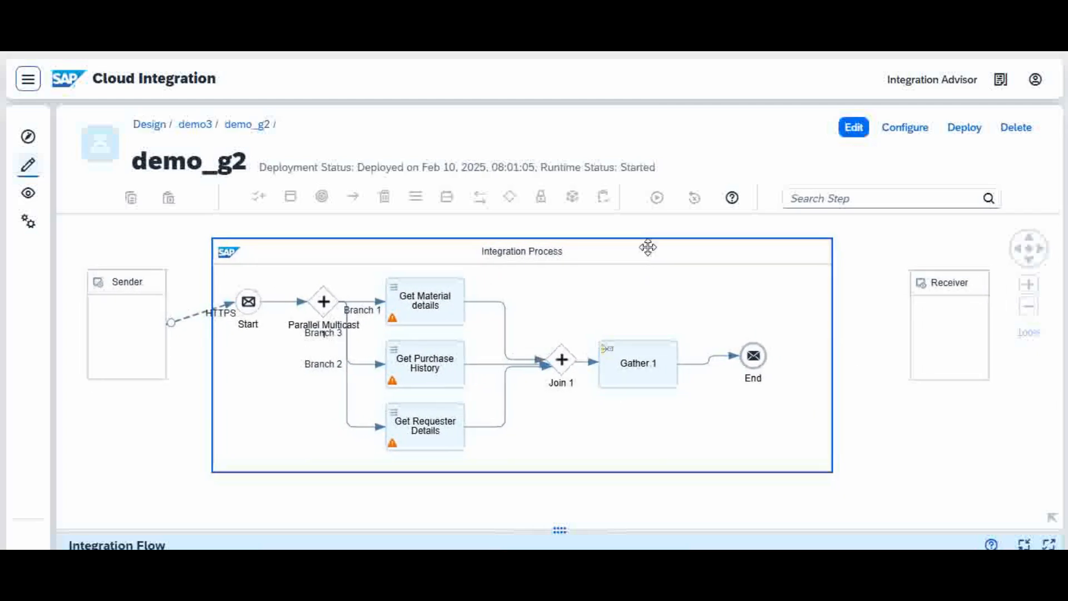
Inspect the Sender, the Parallel Multicast and its outgoing branches in the demo_g2 flow.
{"action": "left_click", "coordinate": [114, 287]}
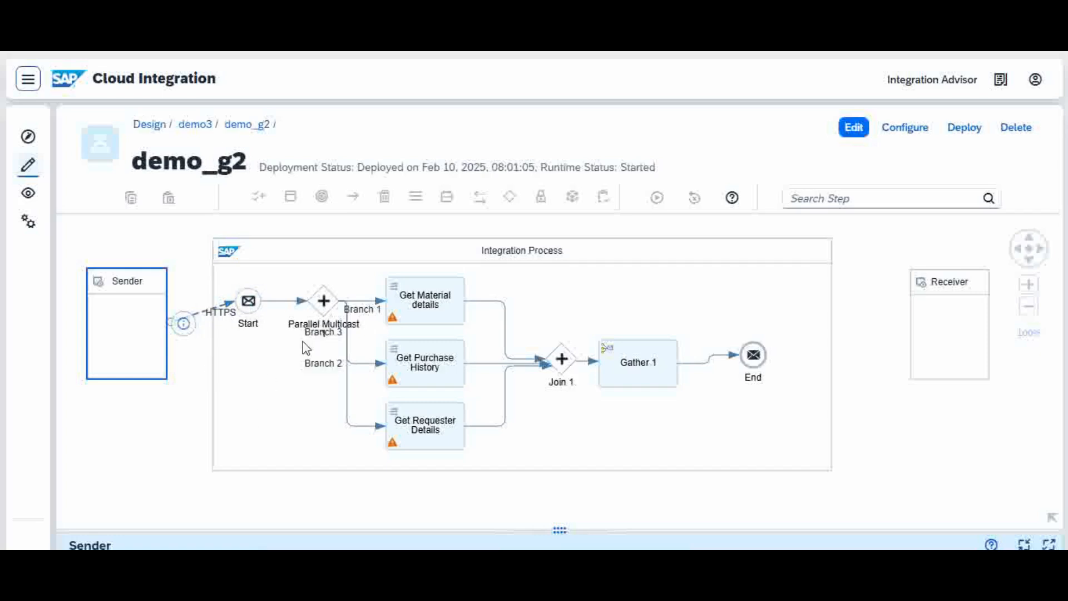
{"action": "left_click", "coordinate": [329, 308]}
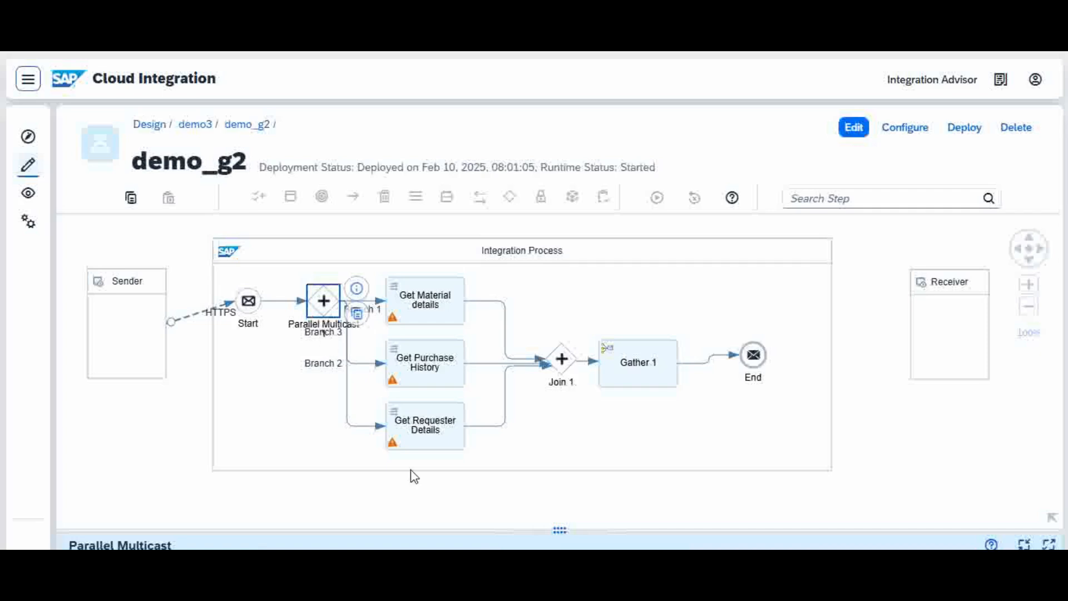
{"action": "left_click_drag", "start_coordinate": [420, 530], "coordinate": [462, 471]}
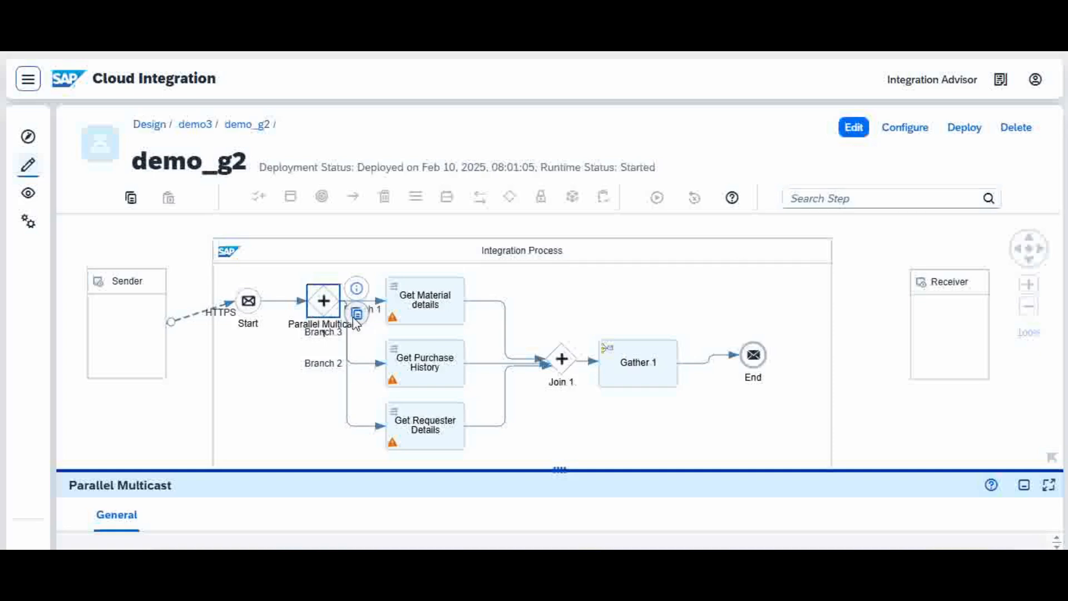
{"action": "left_click", "coordinate": [358, 431]}
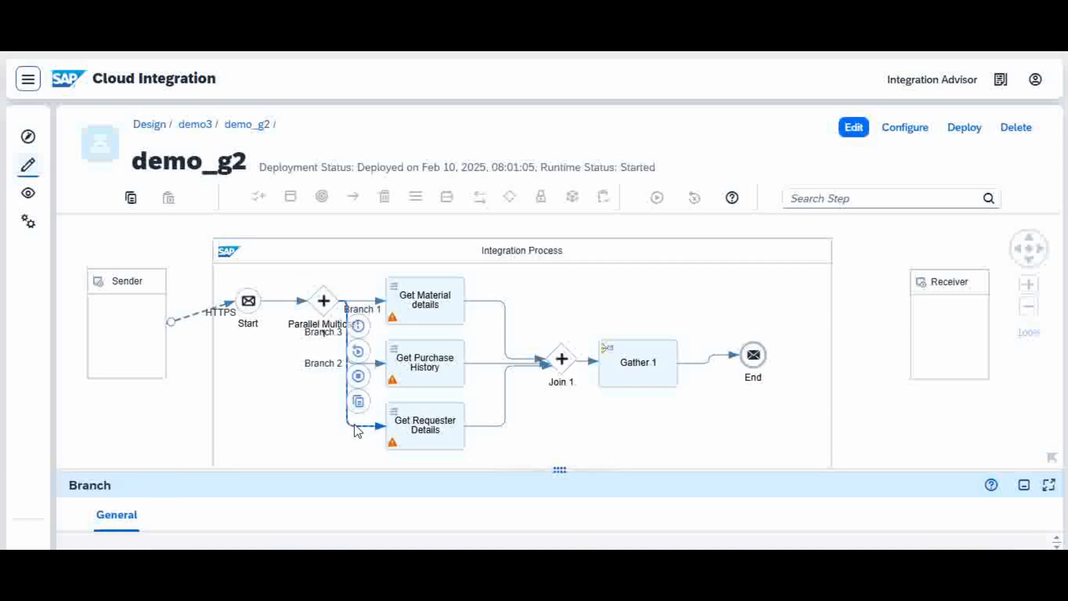
{"action": "left_click", "coordinate": [358, 376]}
{"action": "left_click", "coordinate": [366, 302]}
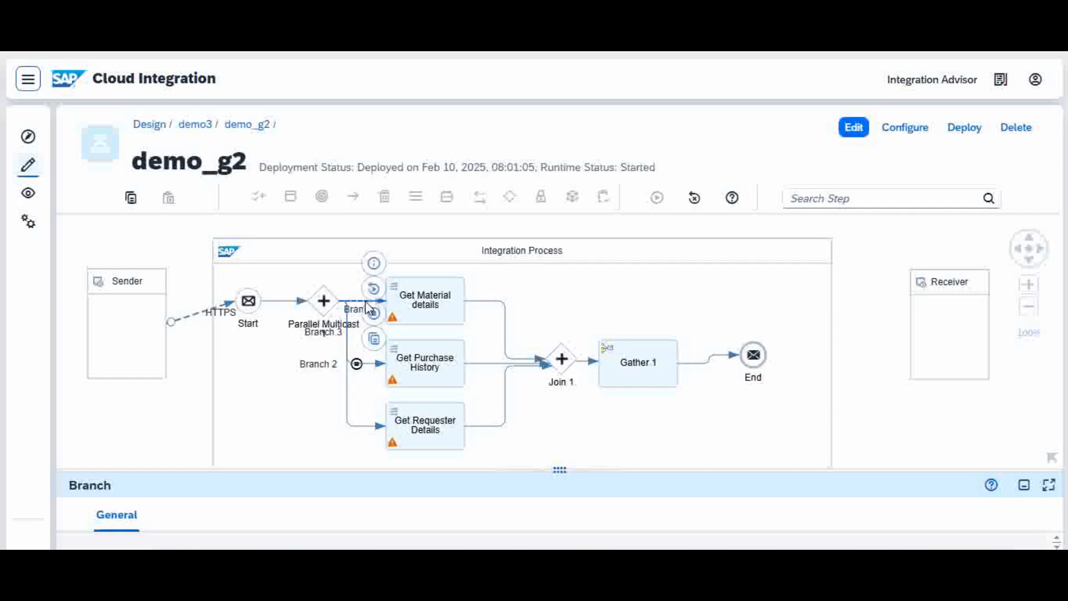
{"action": "mouse_move", "coordinate": [298, 469]}
{"action": "left_mouse_down"}
{"action": "mouse_move", "coordinate": [313, 424]}
{"action": "mouse_move", "coordinate": [295, 392]}
{"action": "mouse_move", "coordinate": [279, 461]}
{"action": "left_mouse_up"}
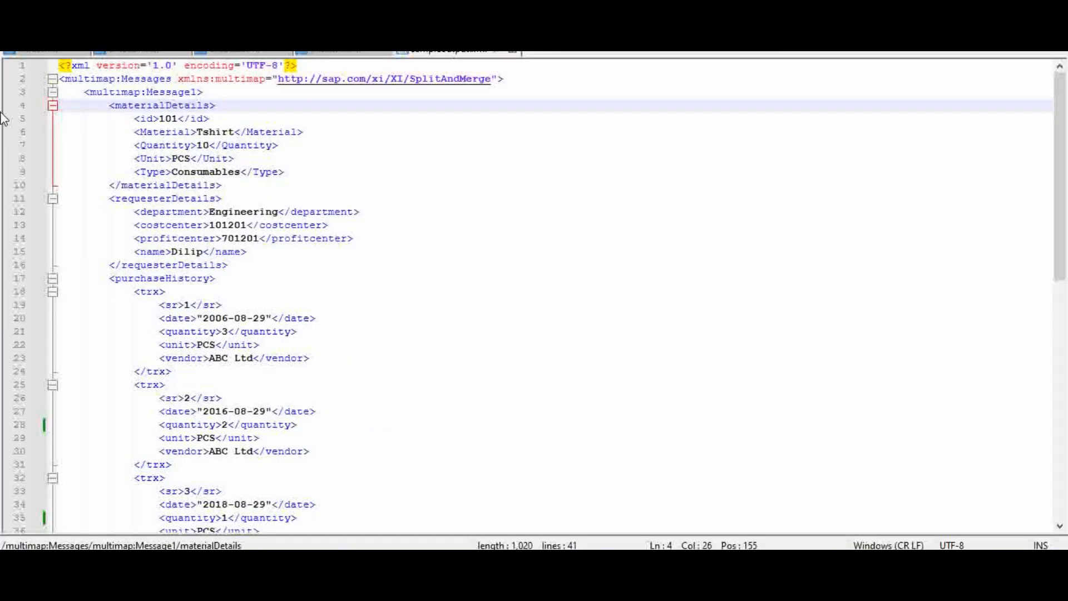
Check the request in input.xml, and inspect the Get Material details, Get Purchase History and Get Requester Details mappings in the flow.
{"action": "left_click", "coordinate": [32, 50]}
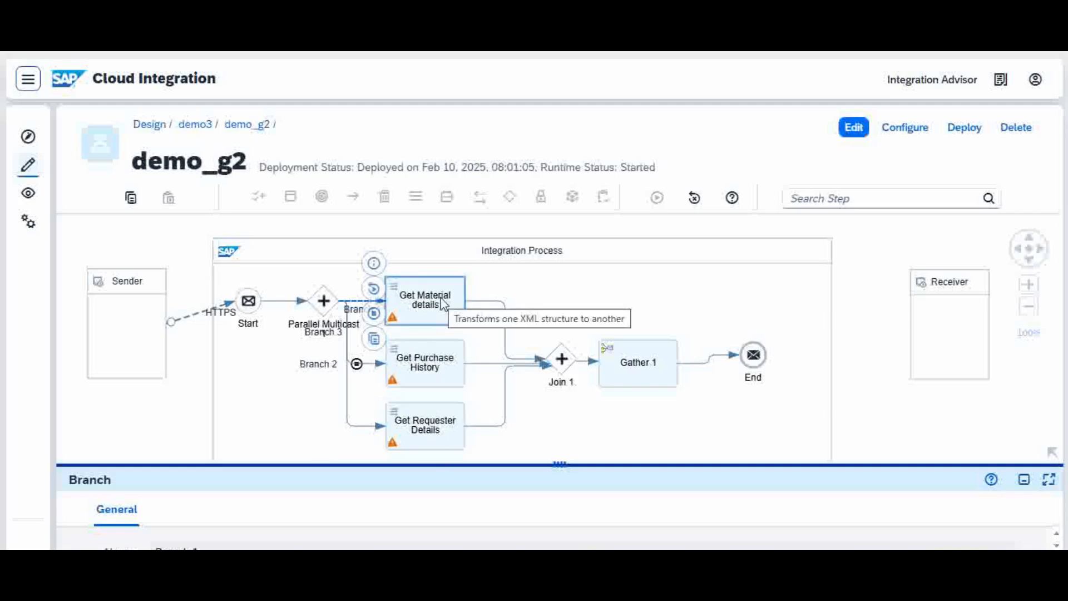
{"action": "left_click", "coordinate": [443, 305]}
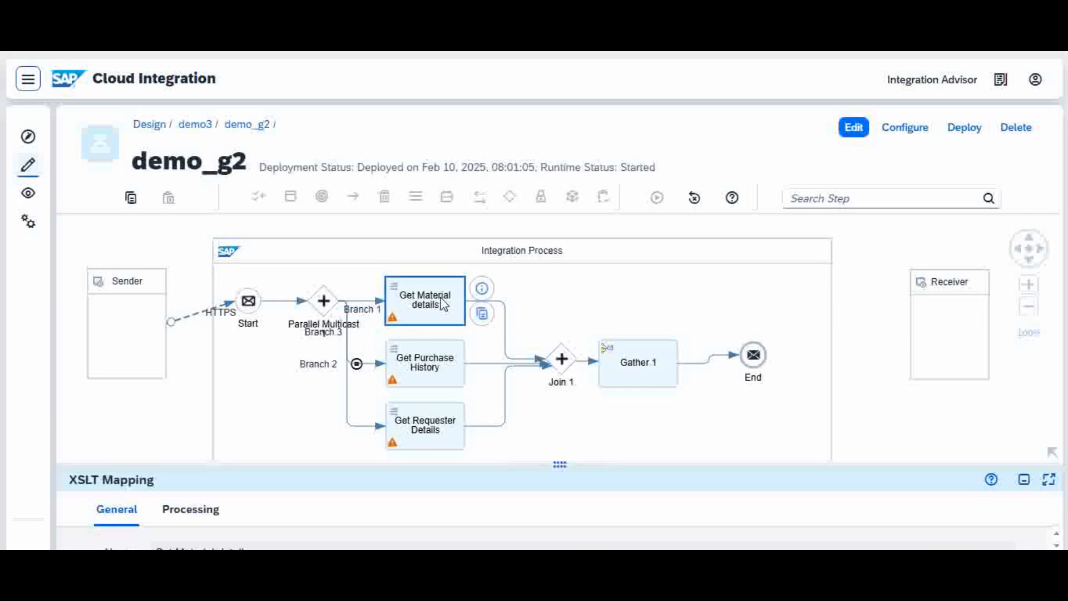
{"action": "left_click", "coordinate": [437, 371]}
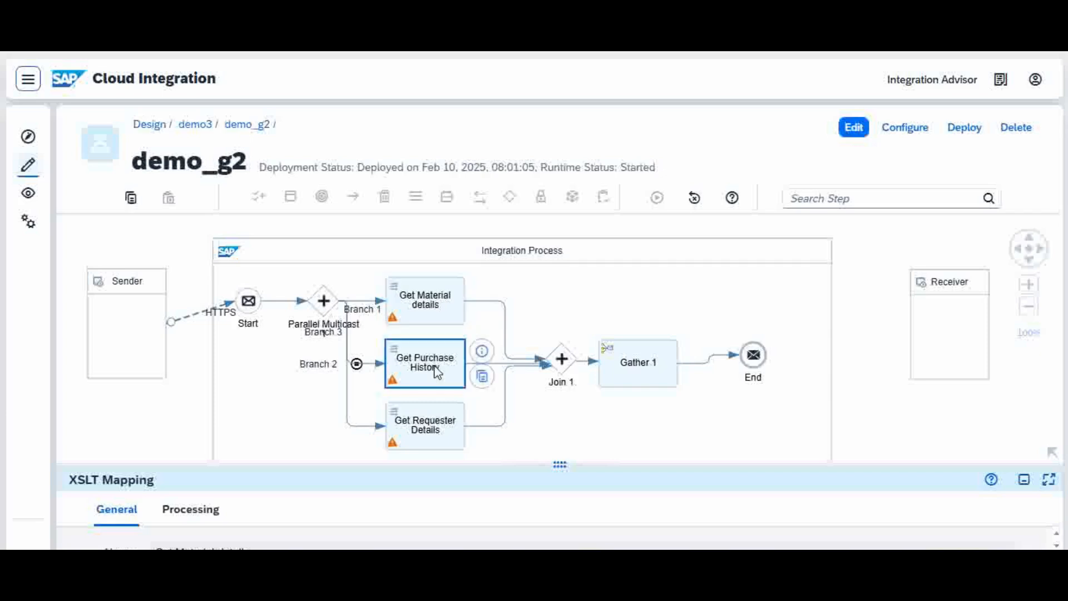
{"action": "left_click", "coordinate": [435, 438]}
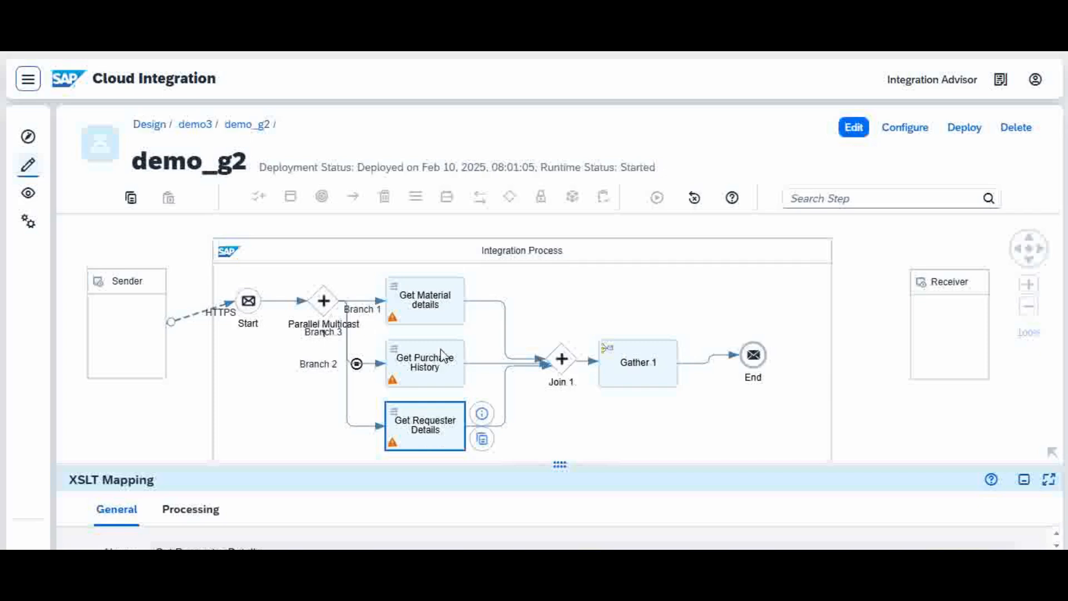
Revisit the three XSLT mapping steps and enlarge the properties area with Get Material details selected.
{"action": "left_click", "coordinate": [435, 310]}
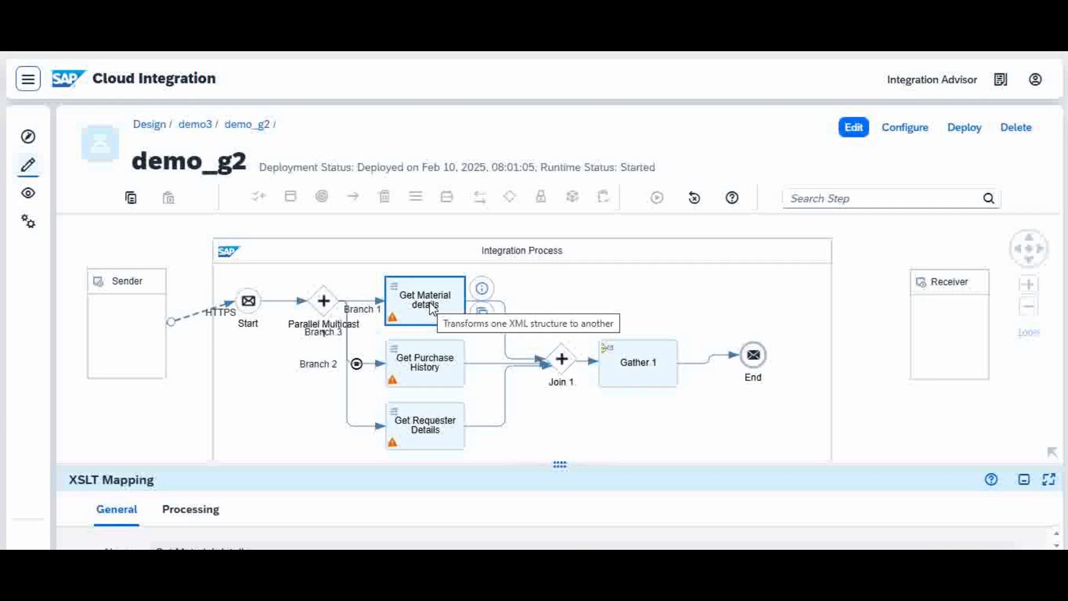
{"action": "left_click", "coordinate": [423, 366]}
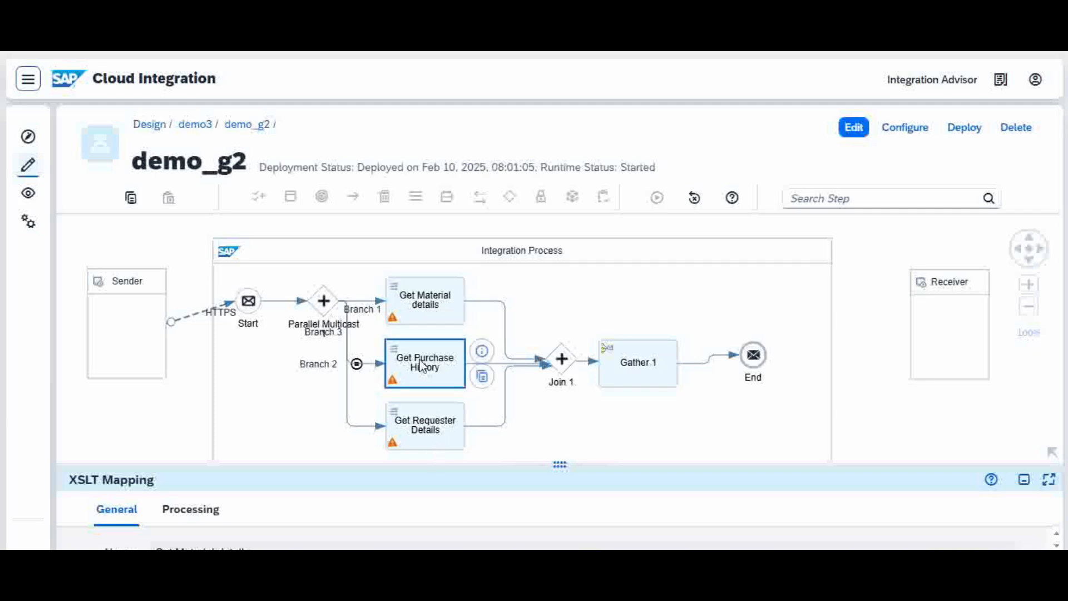
{"action": "left_click", "coordinate": [427, 438]}
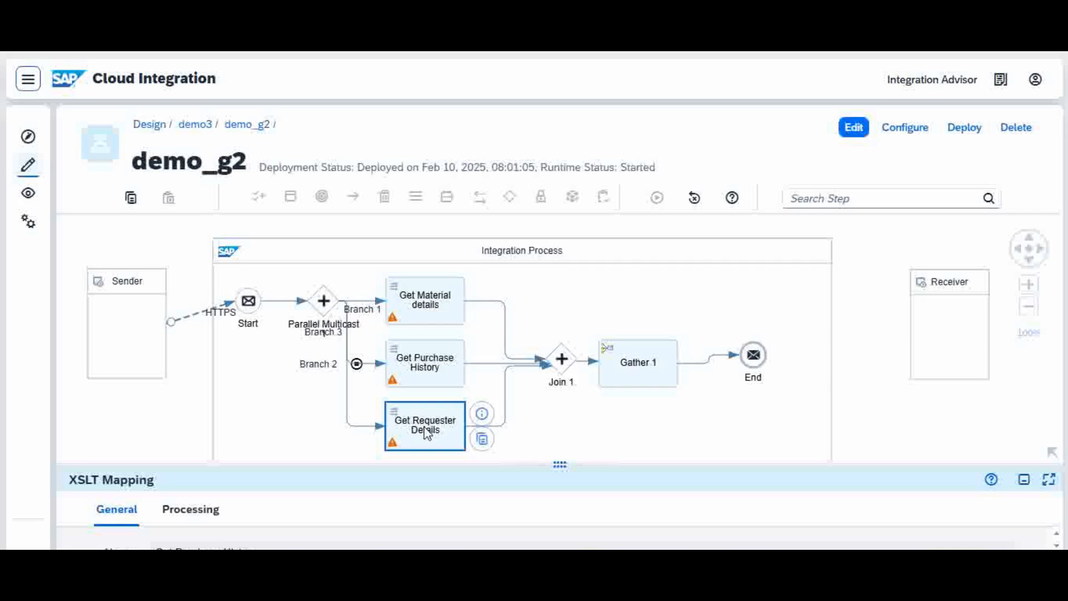
{"action": "left_click", "coordinate": [430, 321]}
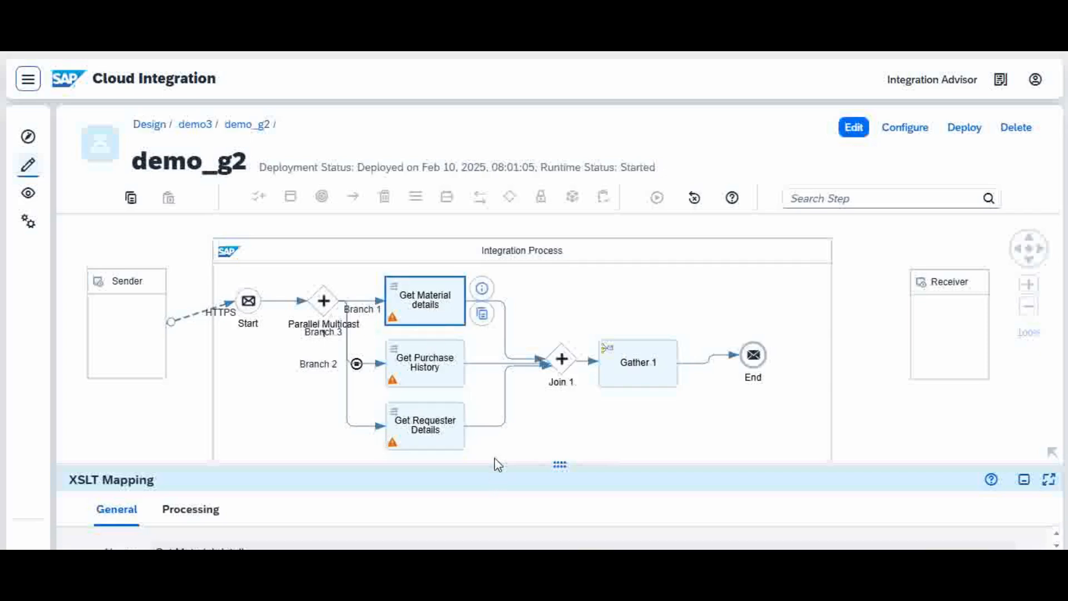
{"action": "left_click_drag", "start_coordinate": [493, 465], "coordinate": [510, 361]}
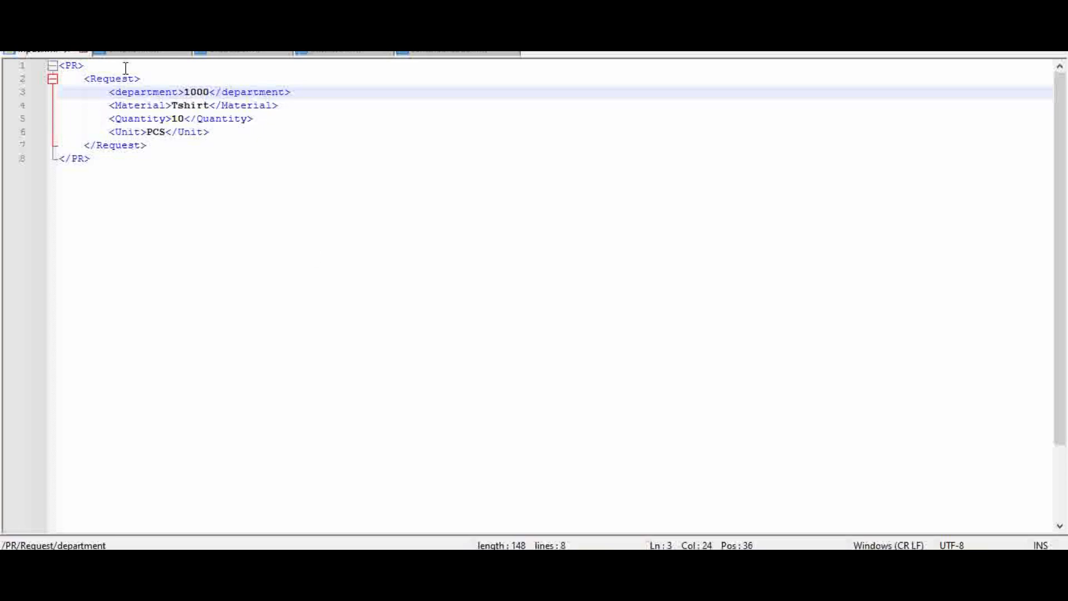
Look through output1.xml, output2.xml and output3.xml in the text editor to match them with the flow's mappings.
{"action": "left_click", "coordinate": [136, 55]}
{"action": "left_click", "coordinate": [249, 55]}
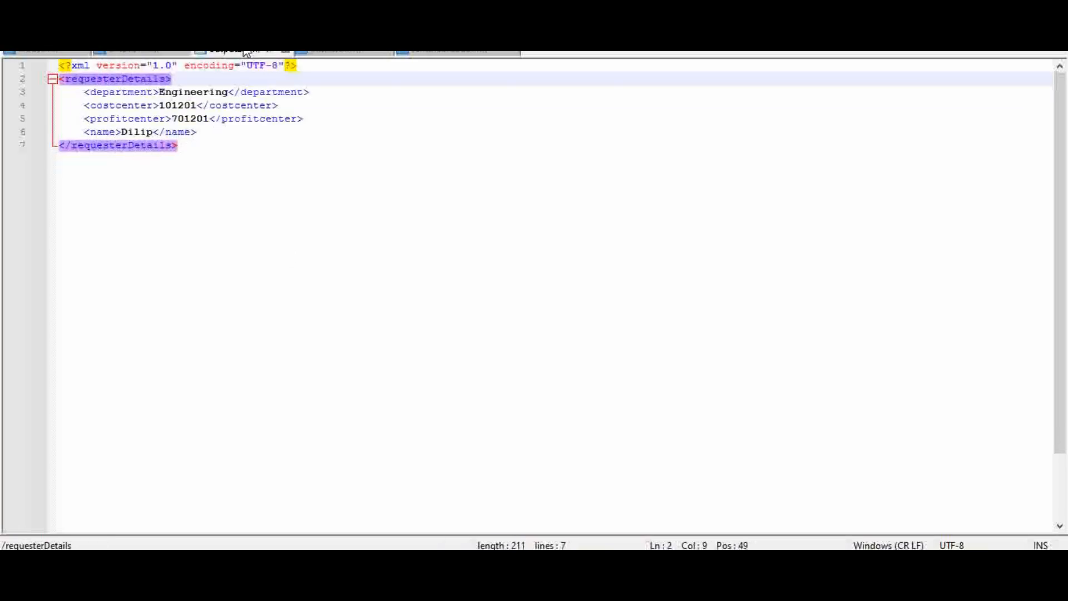
{"action": "left_click", "coordinate": [337, 56]}
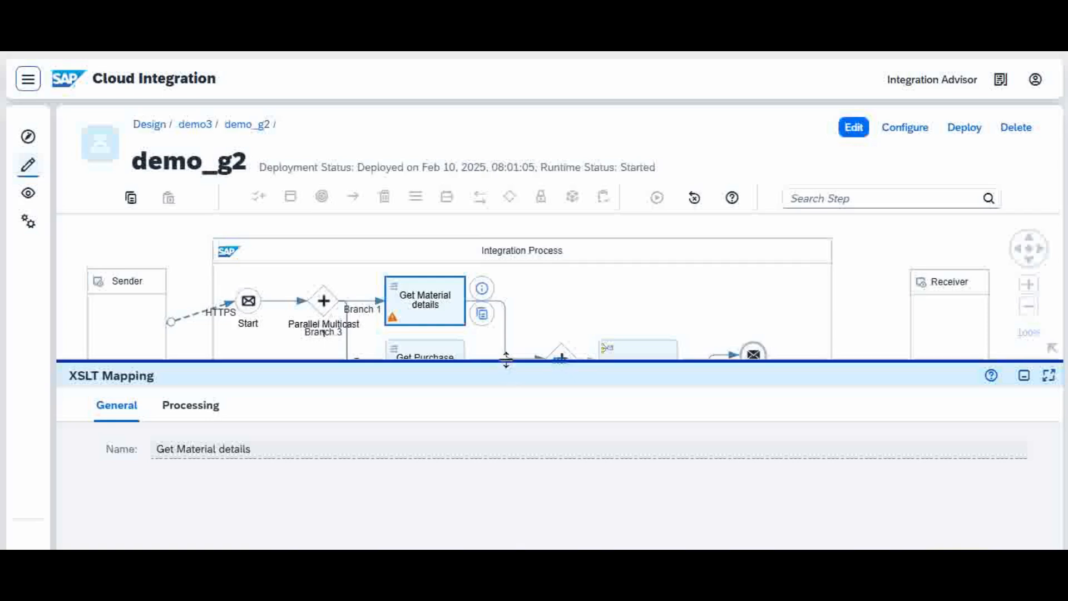
Open the XSLTMapping1.xsl resource from the processing settings of Get Material details and review its stylesheet.
{"action": "left_click_drag", "start_coordinate": [506, 359], "coordinate": [517, 462]}
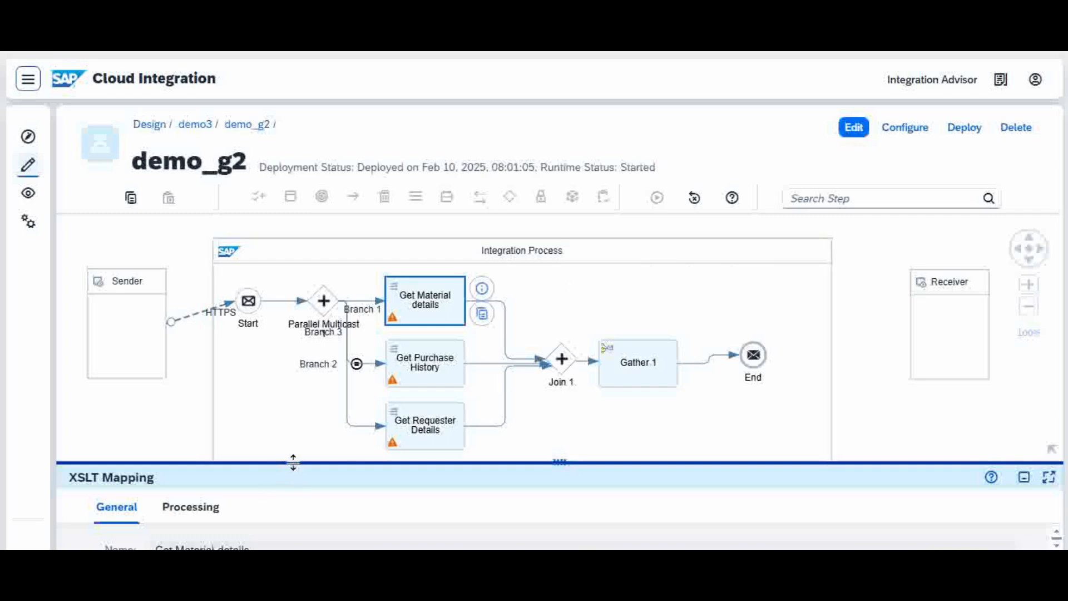
{"action": "left_click_drag", "start_coordinate": [292, 463], "coordinate": [310, 404]}
{"action": "left_click", "coordinate": [193, 461]}
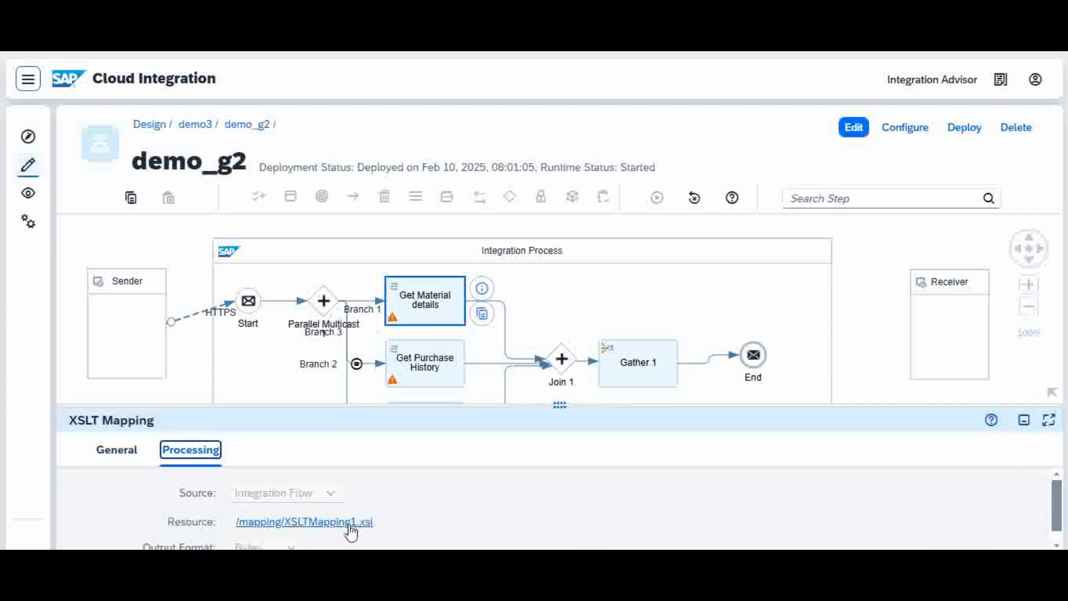
{"action": "left_click", "coordinate": [327, 522]}
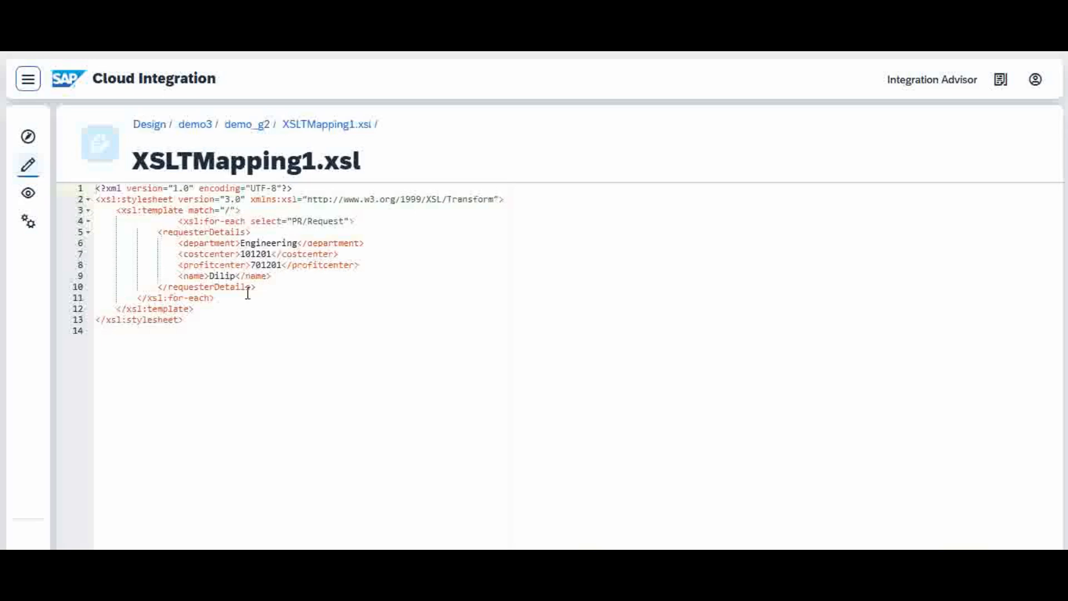
Return to the demo_g2 flow and revisit its three XSLT mapping steps and the Gather 1 step.
{"action": "left_click", "coordinate": [245, 129]}
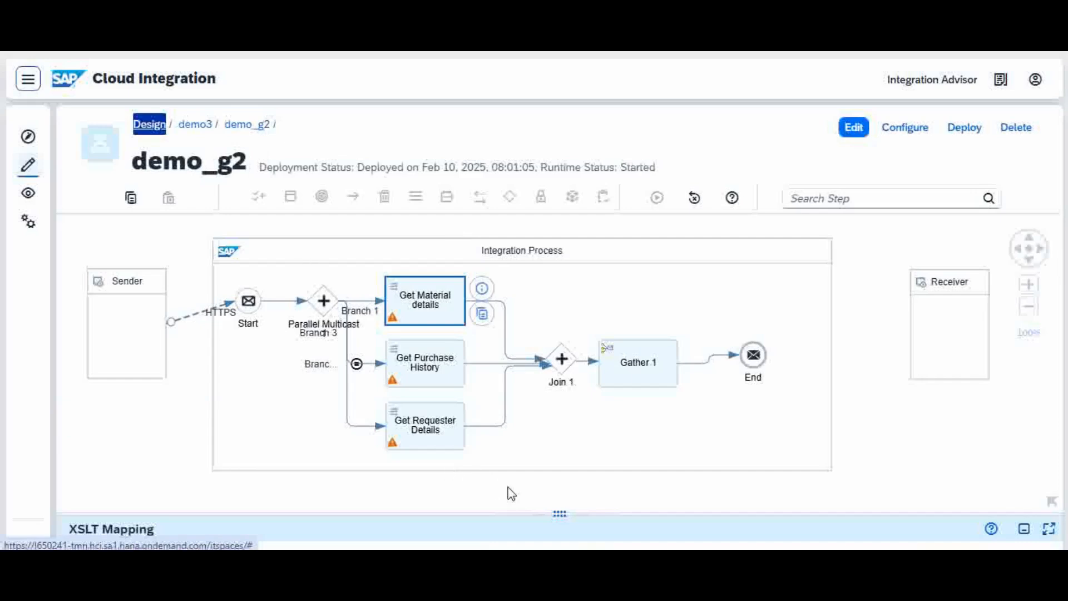
{"action": "left_click", "coordinate": [443, 388]}
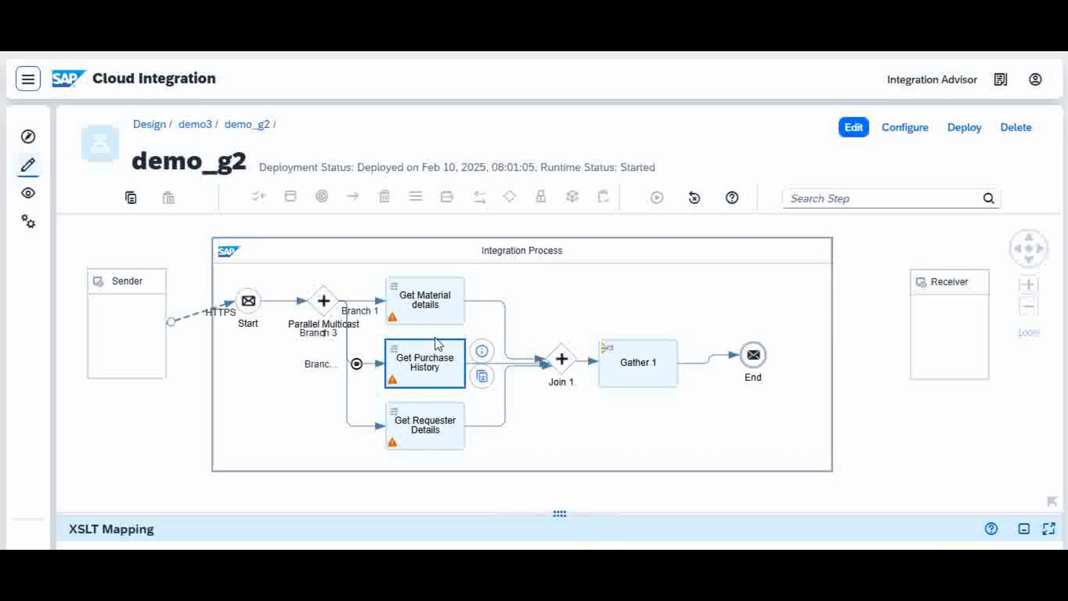
{"action": "left_click", "coordinate": [645, 371]}
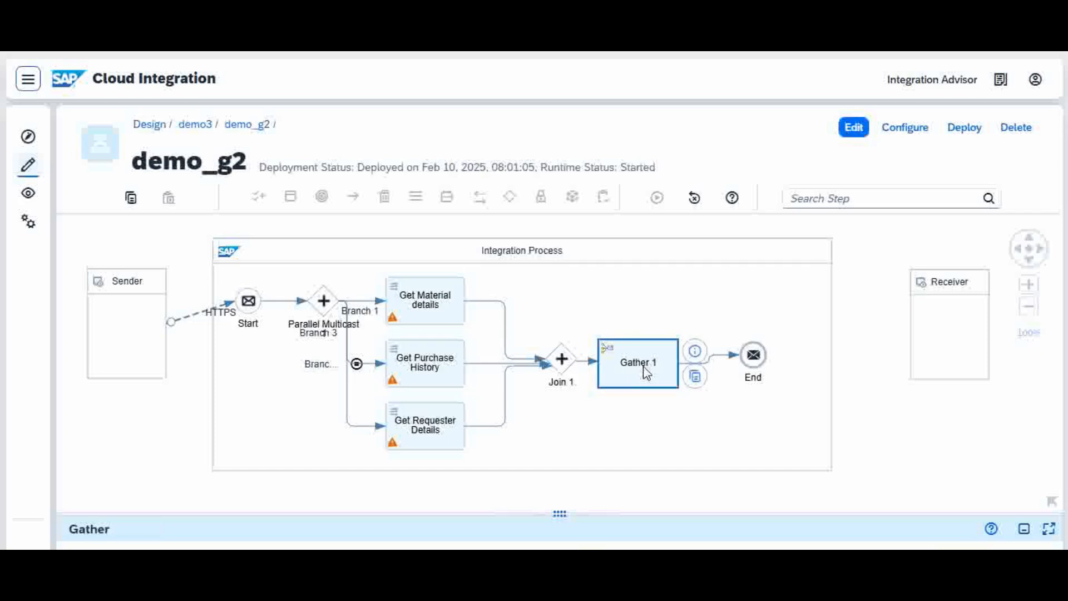
{"action": "left_click", "coordinate": [427, 310]}
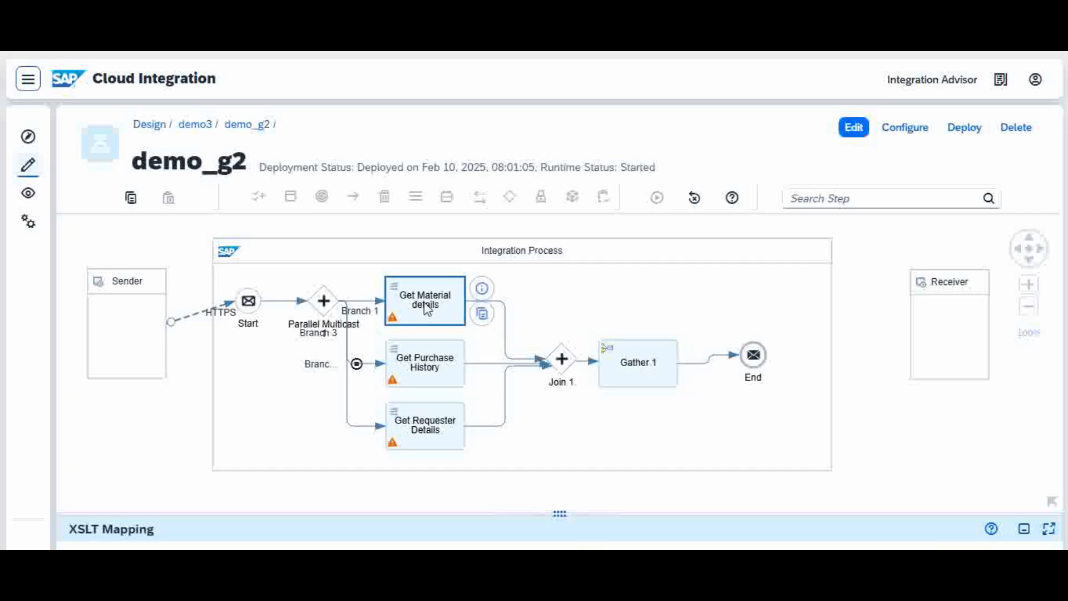
{"action": "left_click", "coordinate": [431, 374]}
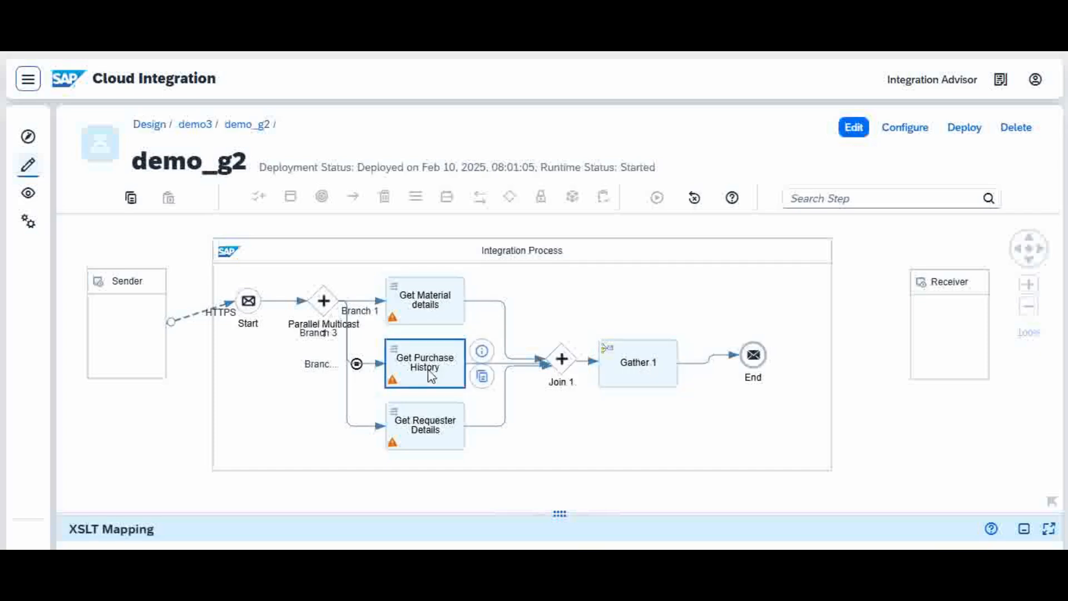
{"action": "left_click", "coordinate": [421, 433]}
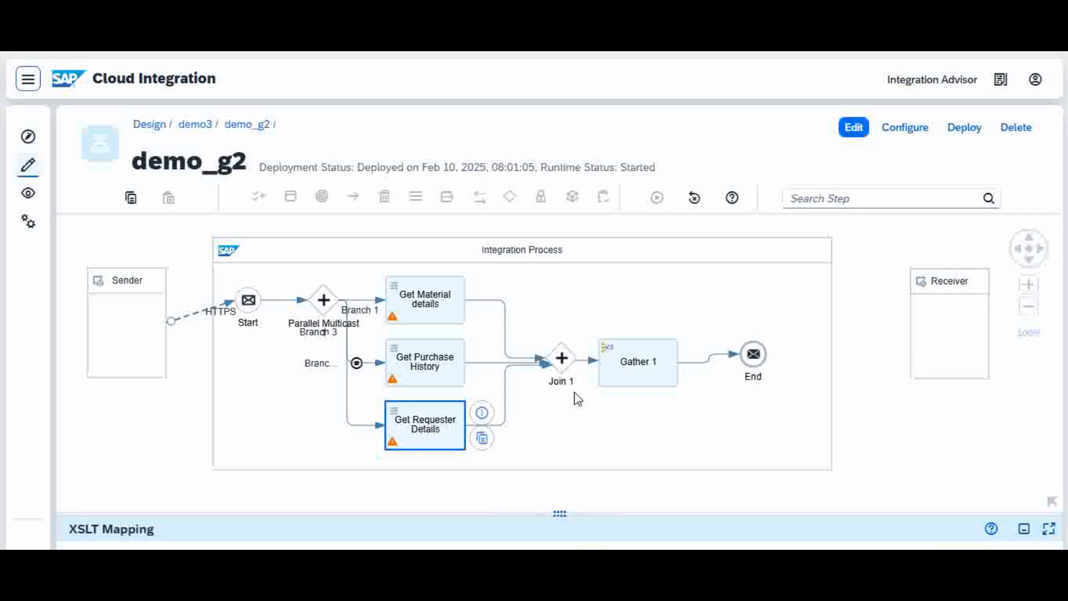
{"action": "left_click", "coordinate": [639, 367]}
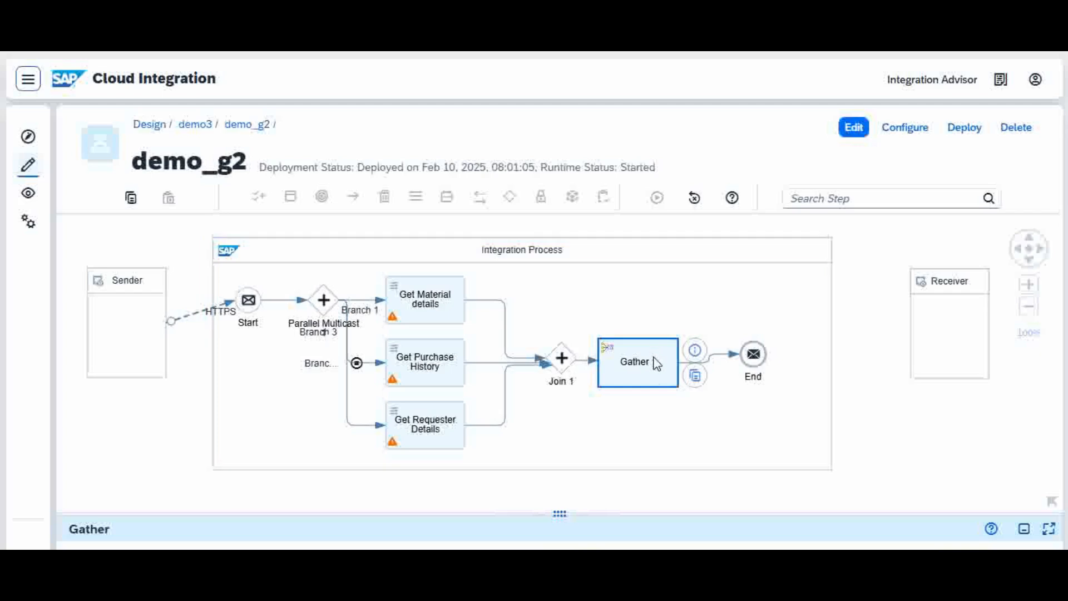
{"action": "mouse_move", "coordinate": [657, 364]}
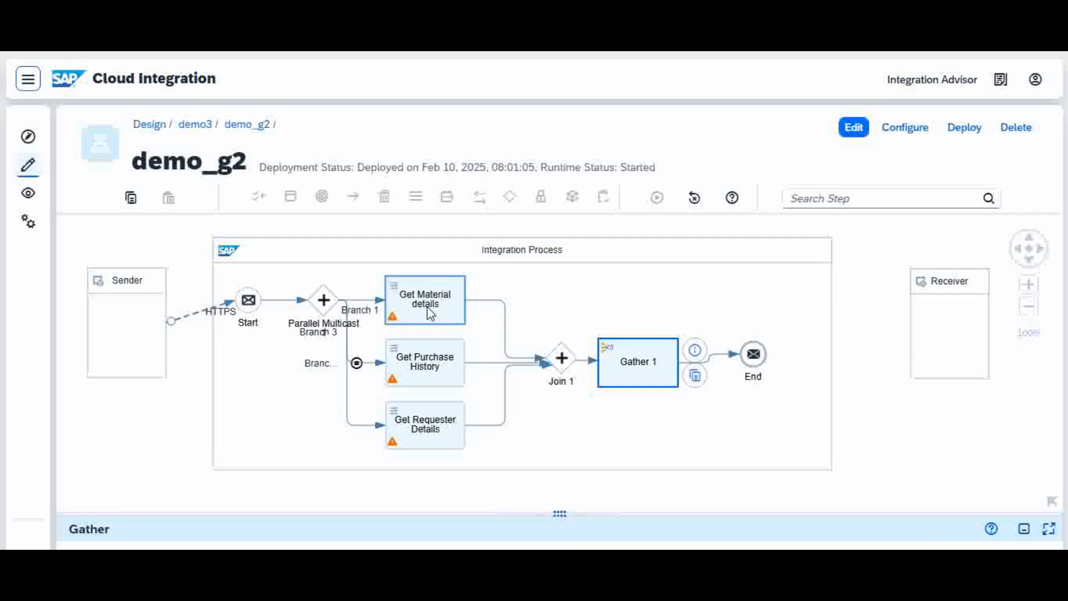
{"action": "mouse_move", "coordinate": [431, 314]}
Check the general properties of the Join 1 step in an enlarged properties area.
{"action": "left_click", "coordinate": [559, 367]}
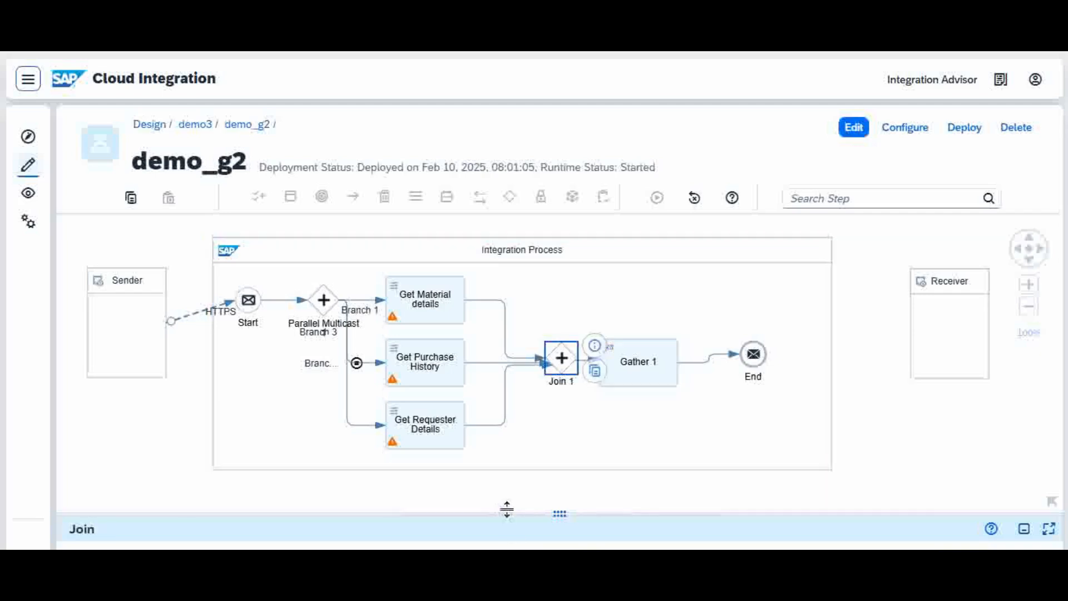
{"action": "left_click_drag", "start_coordinate": [507, 516], "coordinate": [532, 396]}
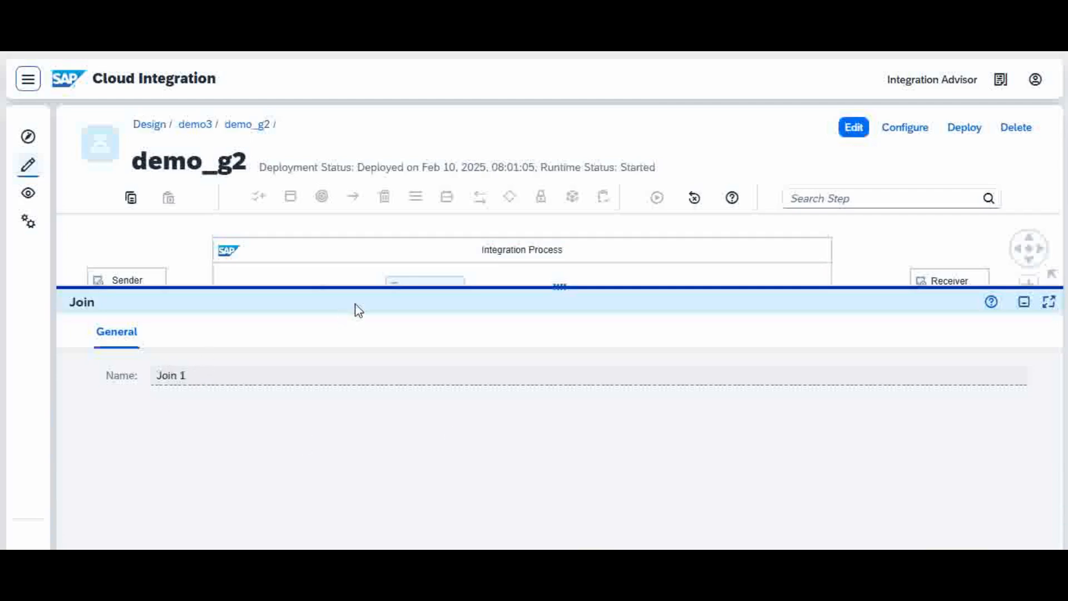
{"action": "left_click_drag", "start_coordinate": [360, 286], "coordinate": [394, 456]}
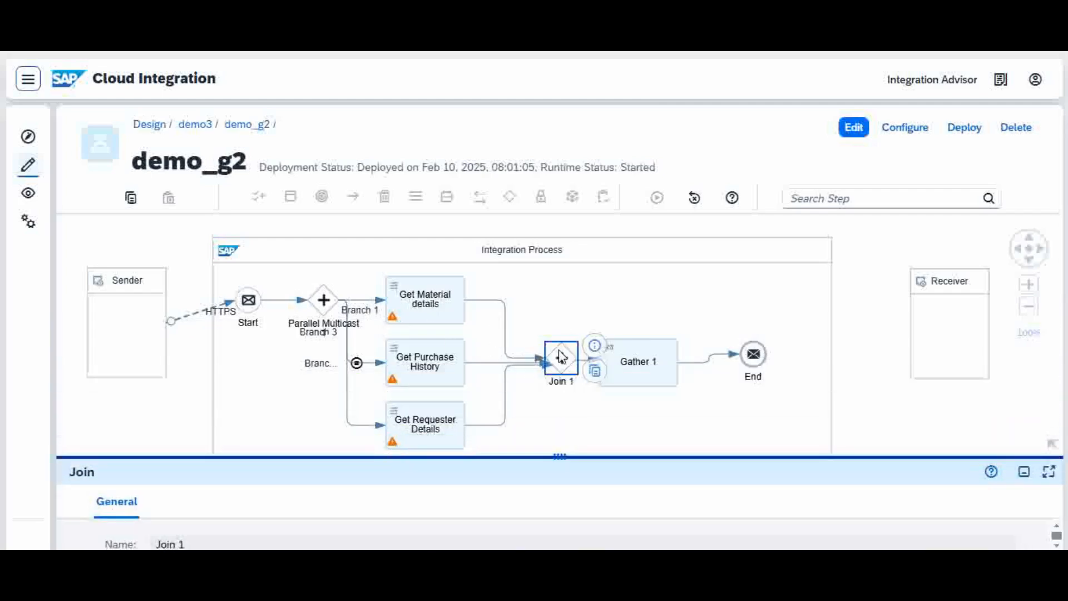
Show the aggregation strategy of the Gather 1 step and put the integration flow into edit mode.
{"action": "left_click", "coordinate": [639, 368]}
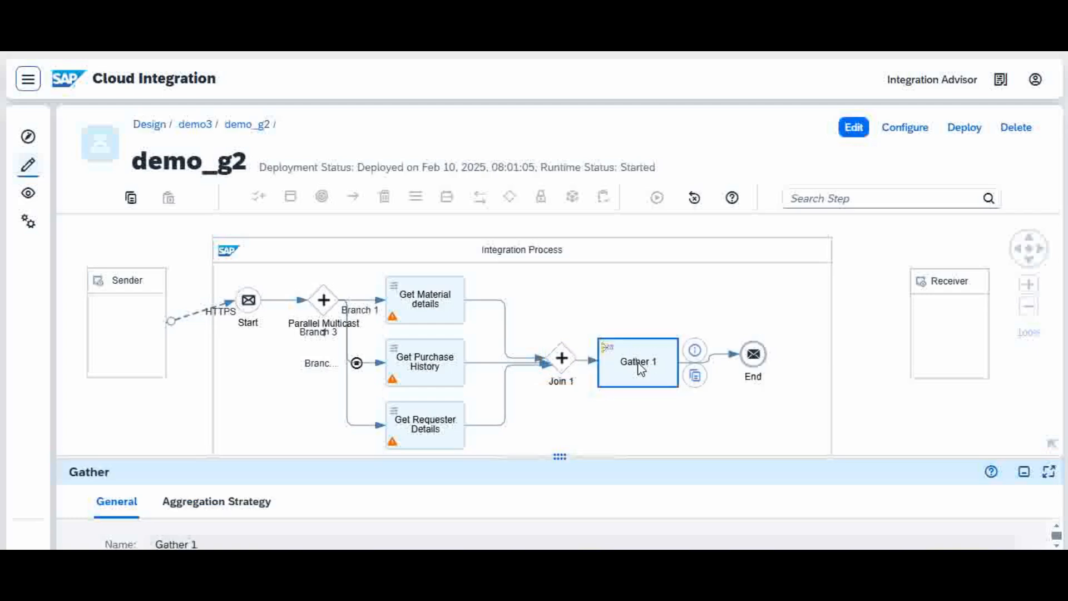
{"action": "left_click_drag", "start_coordinate": [612, 455], "coordinate": [612, 317]}
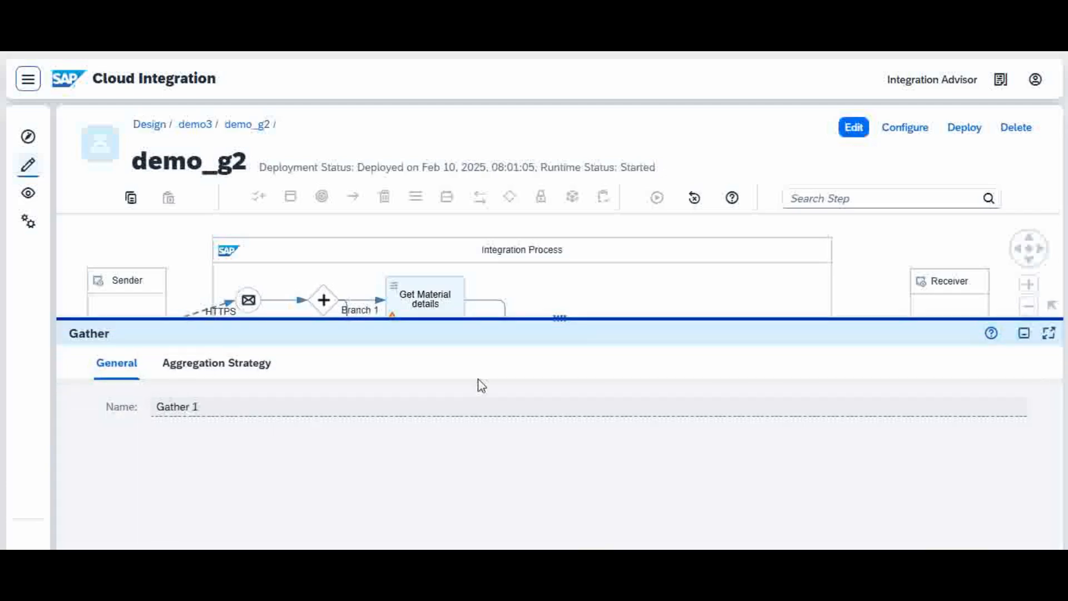
{"action": "left_click", "coordinate": [249, 365]}
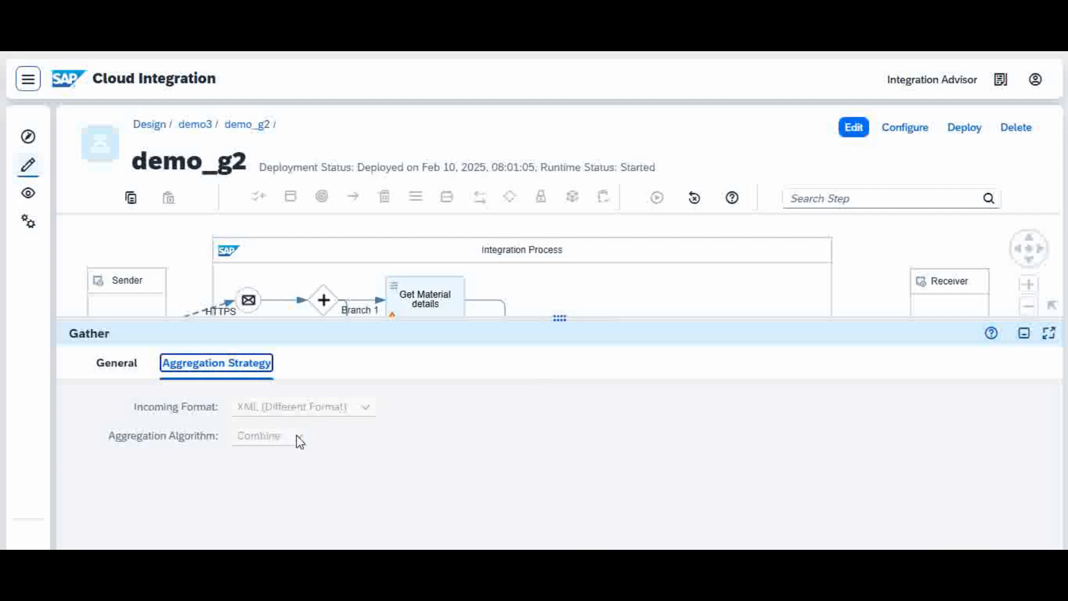
{"action": "left_click", "coordinate": [857, 130]}
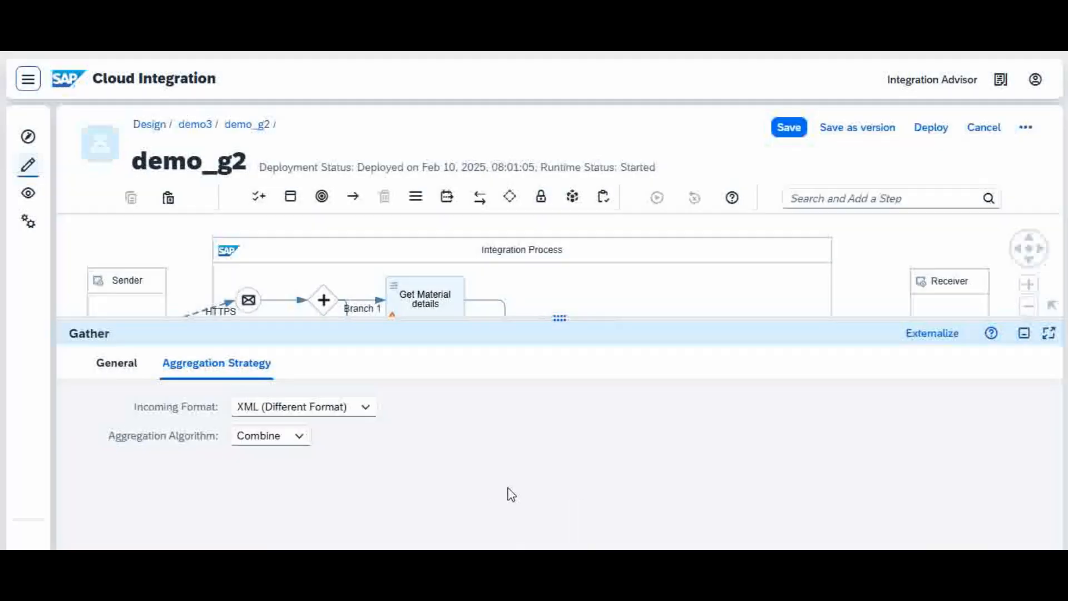
Review the options offered for Gather 1's incoming format and aggregation algorithm.
{"action": "left_click", "coordinate": [366, 409]}
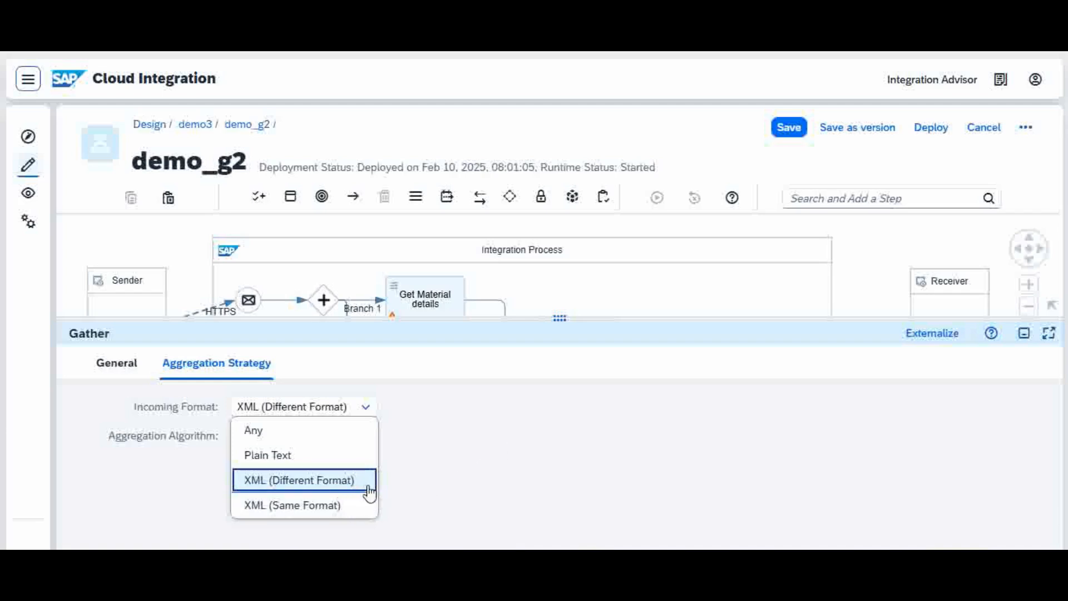
{"action": "left_click", "coordinate": [511, 449]}
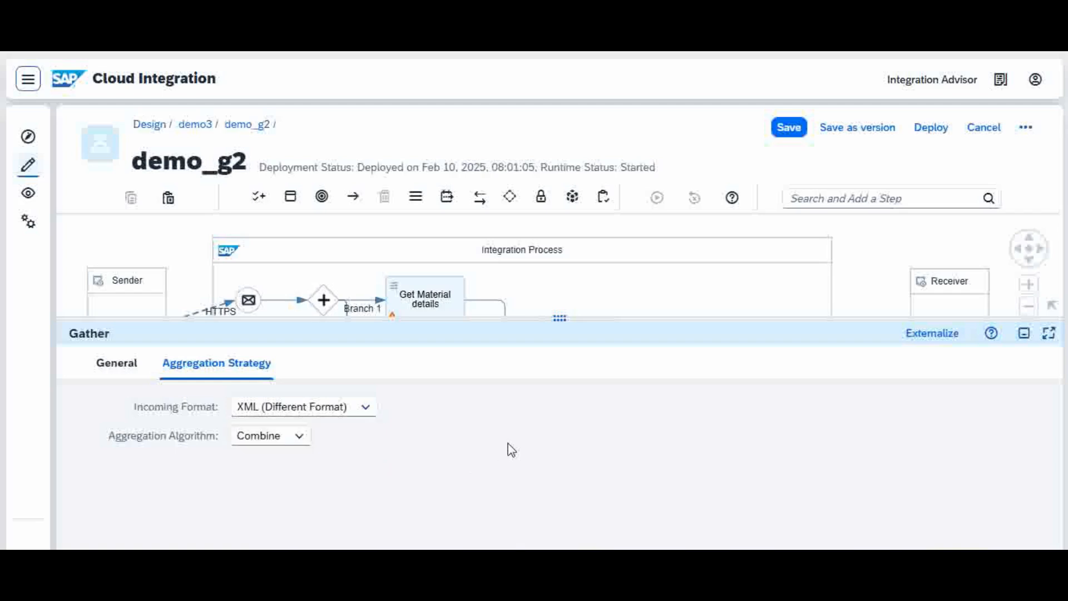
{"action": "left_click", "coordinate": [299, 439]}
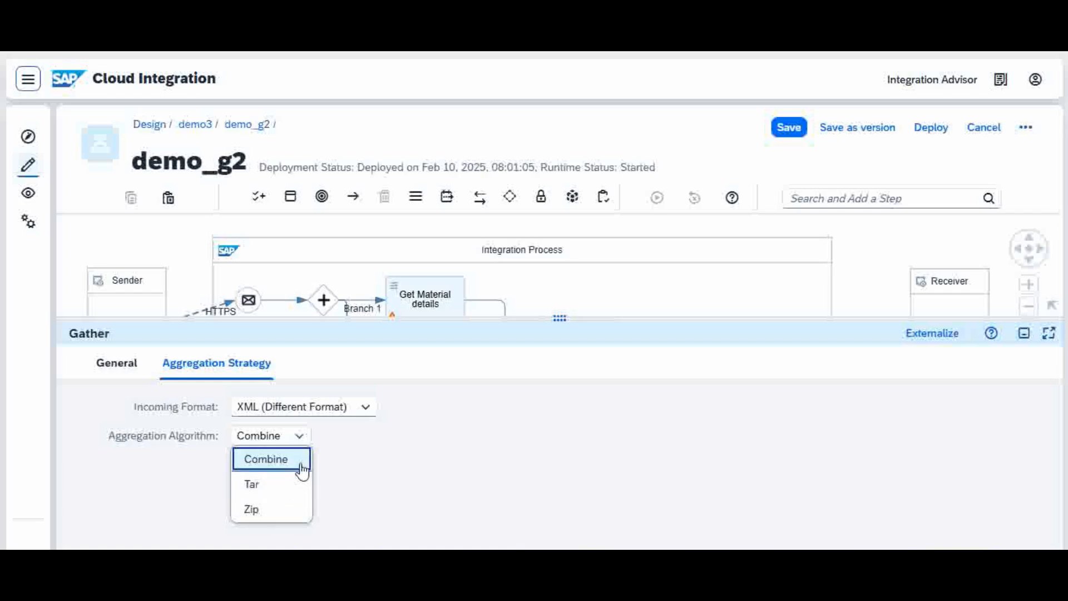
{"action": "left_click", "coordinate": [455, 448]}
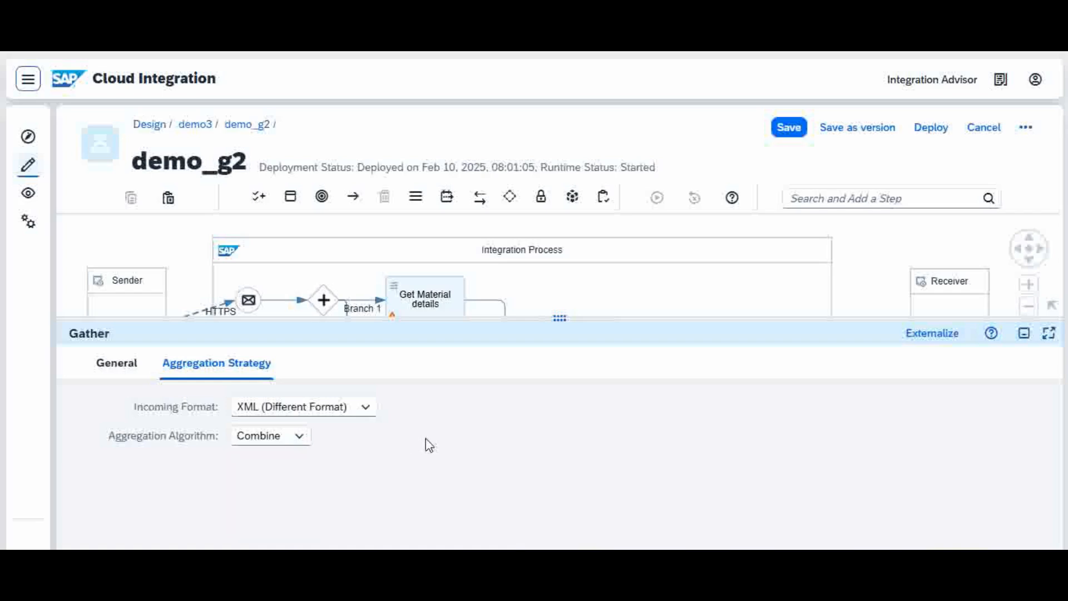
Try XML (Same Format) as Gather 1's incoming format, view its aggregation algorithms, and restore XML (Different Format).
{"action": "left_click", "coordinate": [366, 411]}
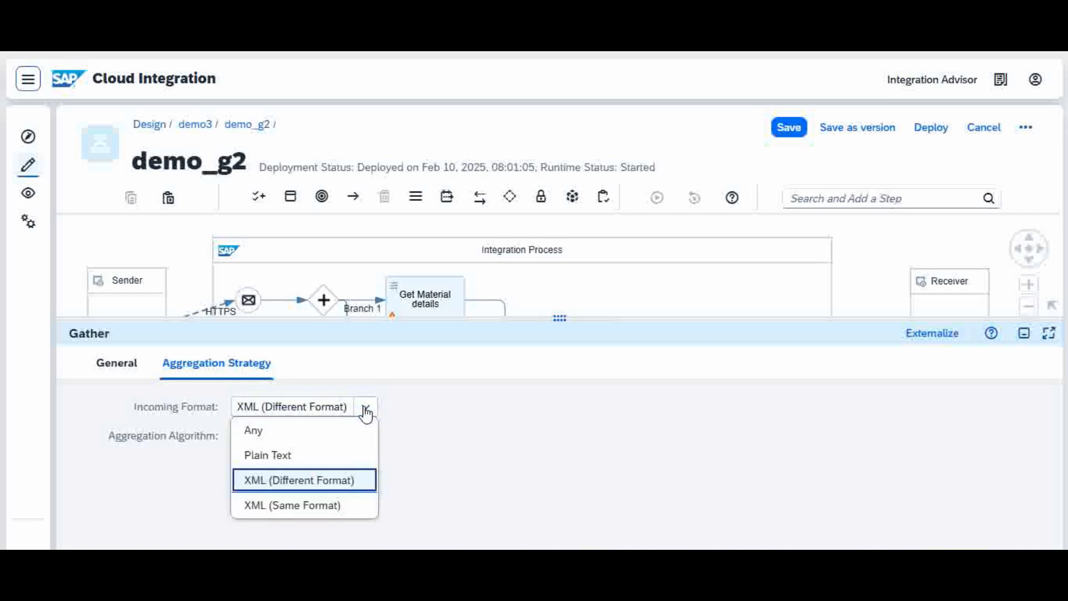
{"action": "left_click", "coordinate": [335, 505]}
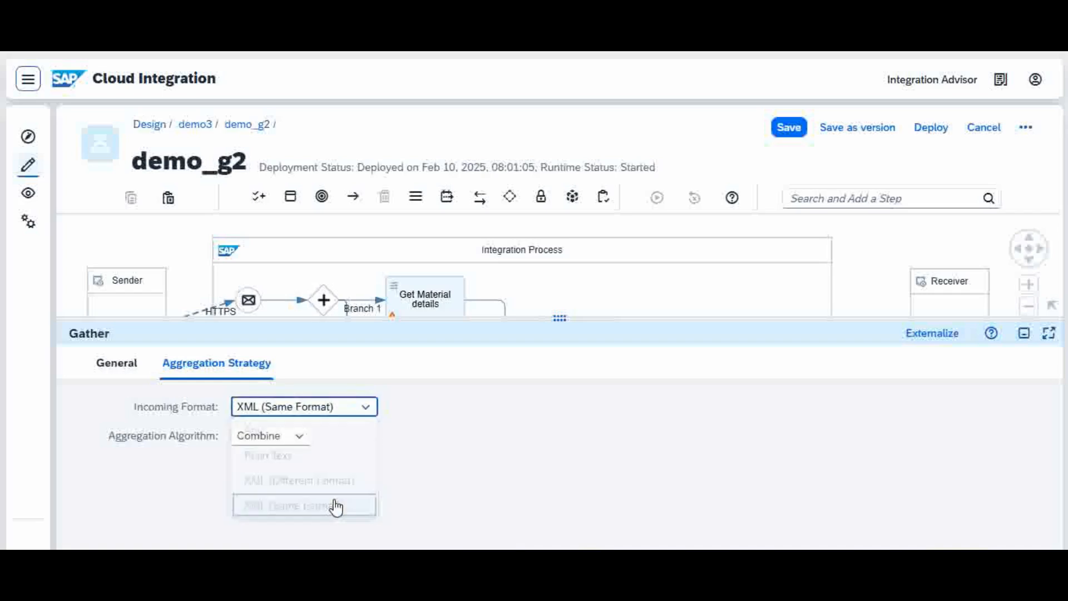
{"action": "left_click", "coordinate": [301, 442]}
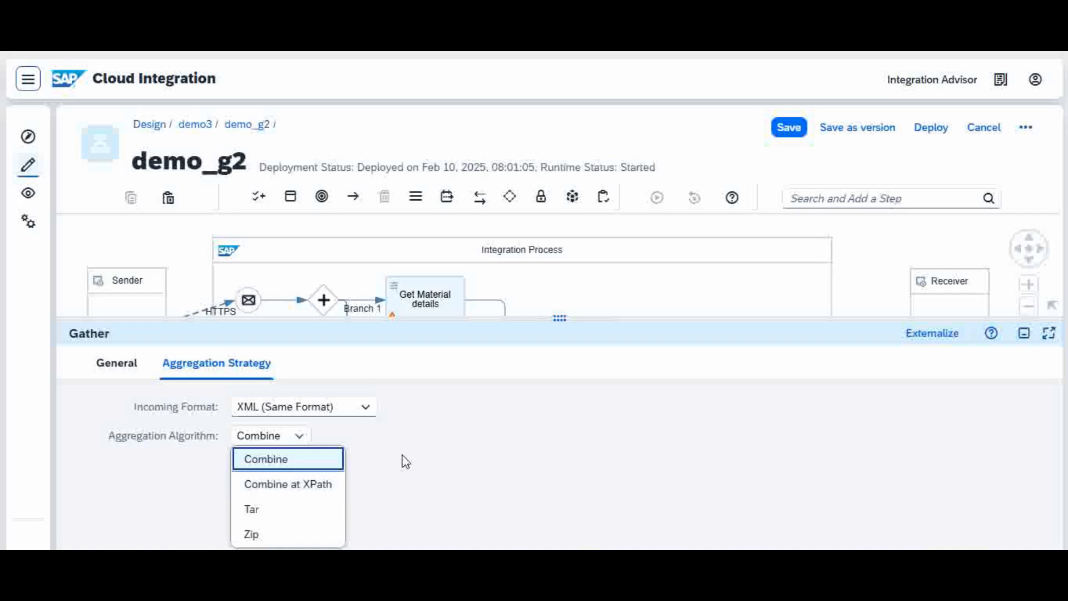
{"action": "left_click", "coordinate": [366, 408]}
{"action": "left_click", "coordinate": [338, 480]}
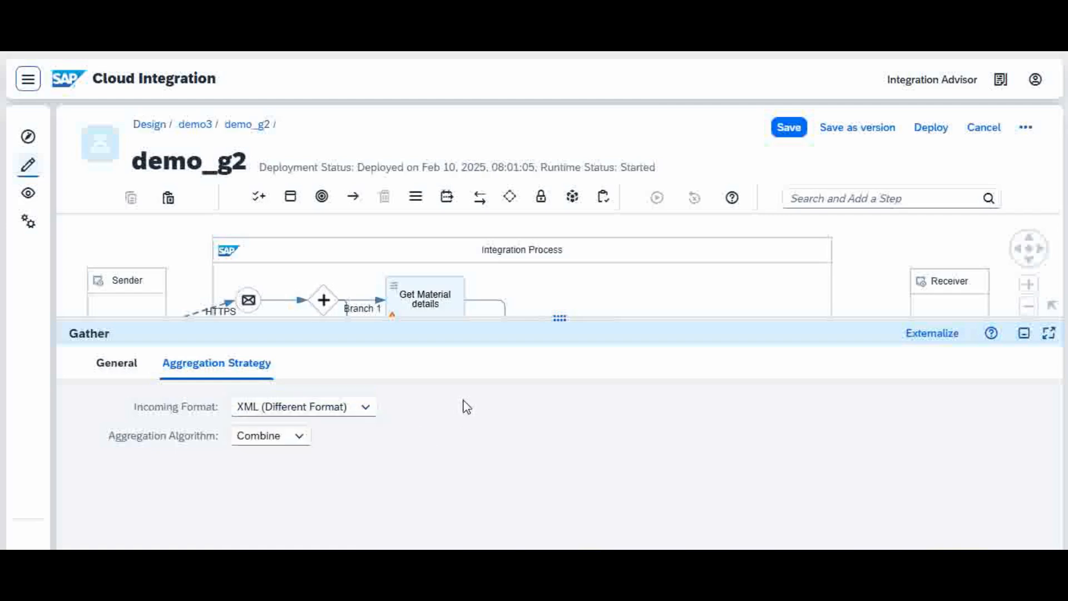
Check the aggregation algorithms offered for XML (Different Format) and trace the flow from the HTTPS sender to Gather 1.
{"action": "left_click", "coordinate": [300, 437]}
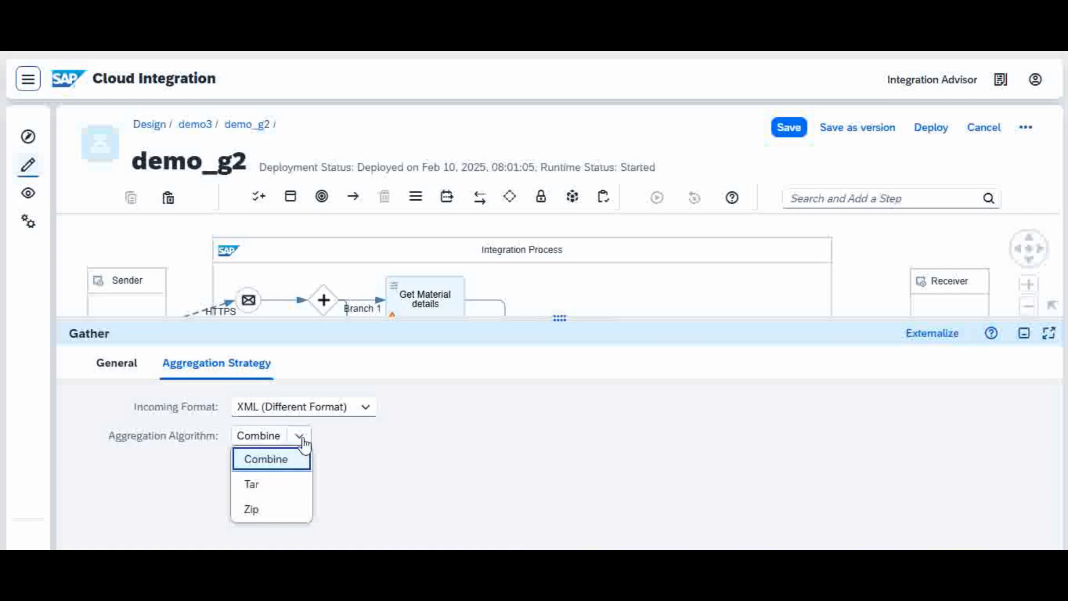
{"action": "left_click", "coordinate": [301, 439]}
{"action": "left_click_drag", "start_coordinate": [615, 319], "coordinate": [629, 458]}
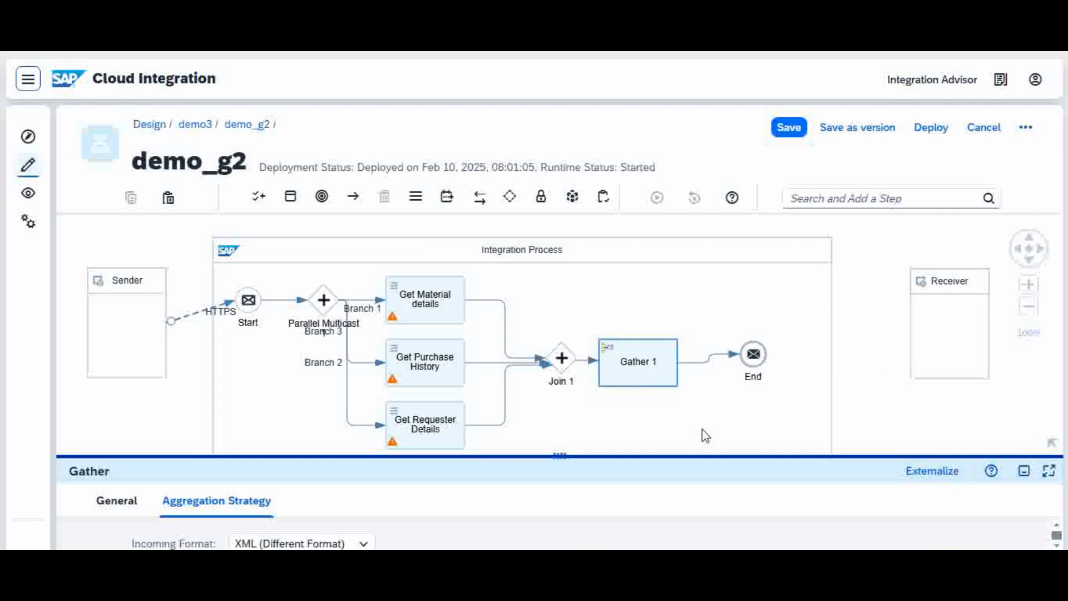
{"action": "left_click_drag", "start_coordinate": [679, 454], "coordinate": [687, 494]}
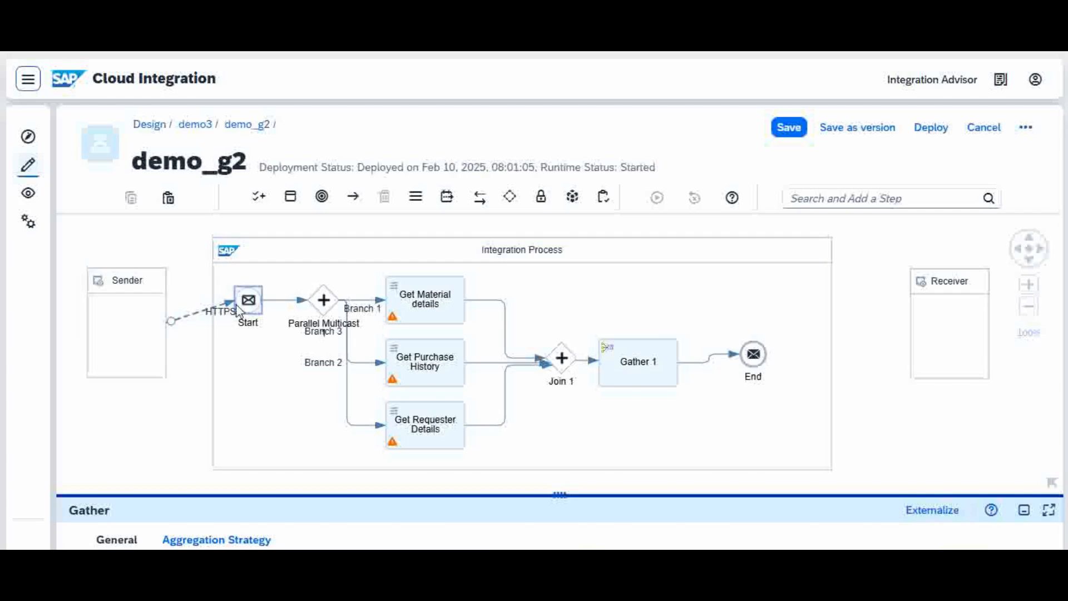
{"action": "mouse_move", "coordinate": [214, 313]}
{"action": "mouse_move", "coordinate": [653, 370]}
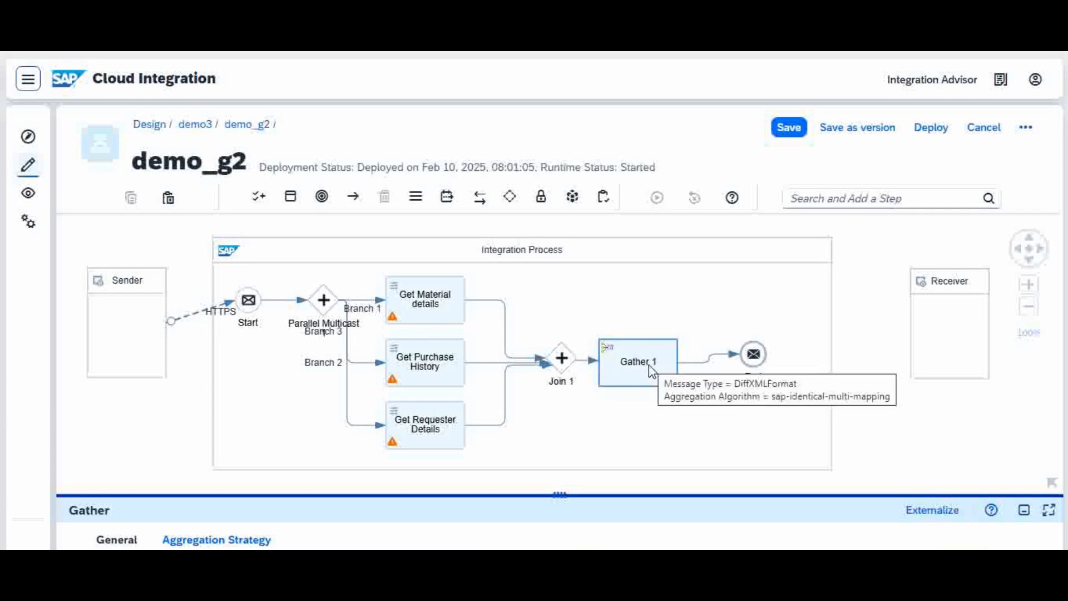
Select Gather 1 again, enlarge the properties area and recheck its aggregation strategy.
{"action": "left_click", "coordinate": [651, 370]}
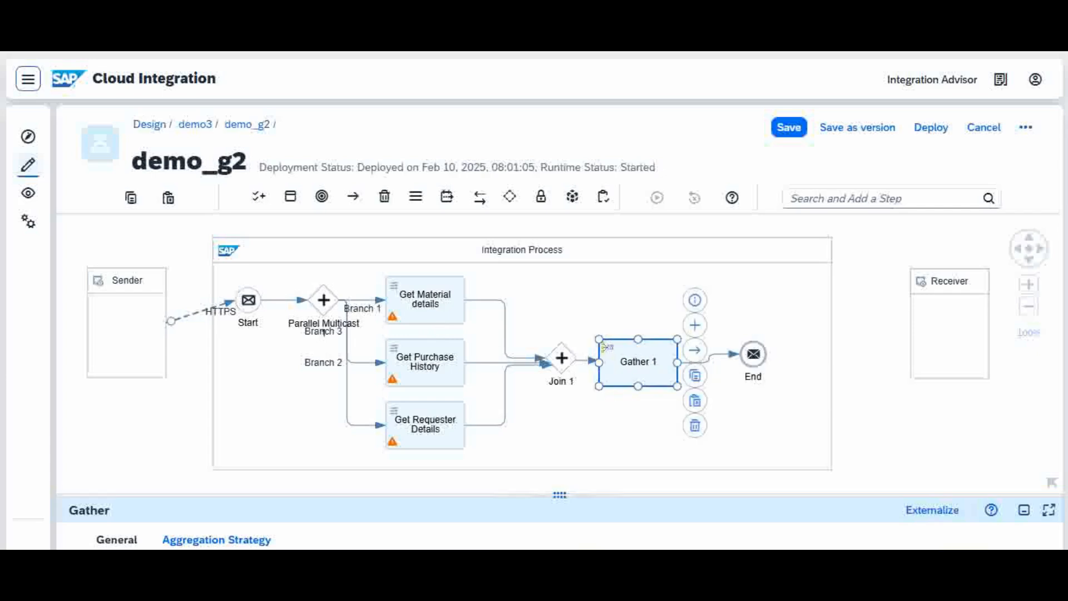
{"action": "left_click", "coordinate": [289, 496]}
{"action": "left_click_drag", "start_coordinate": [286, 494], "coordinate": [529, 434]}
{"action": "left_click", "coordinate": [606, 376]}
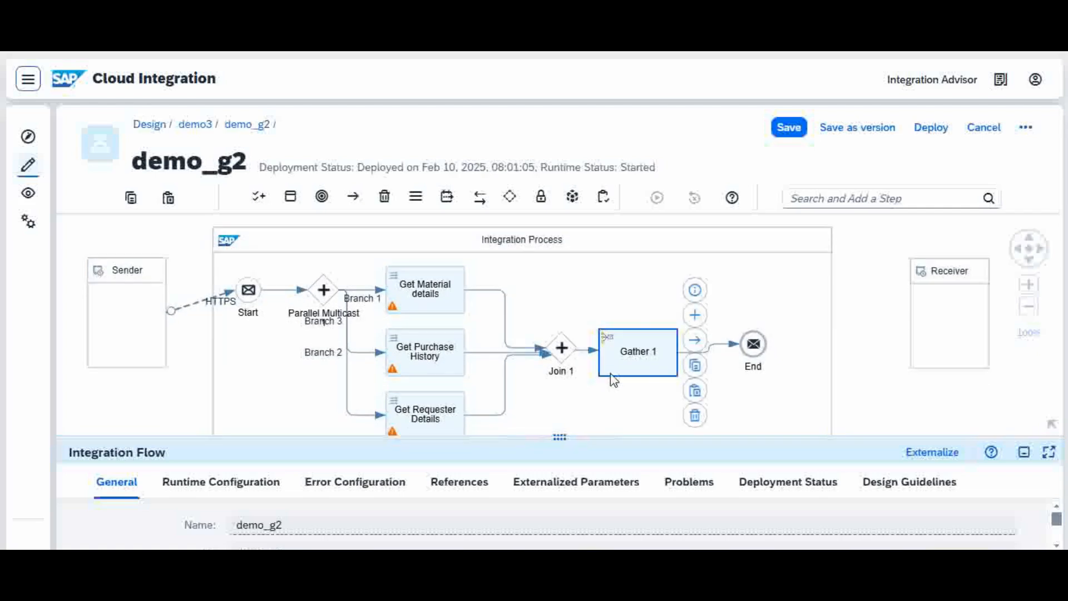
{"action": "left_click", "coordinate": [238, 490]}
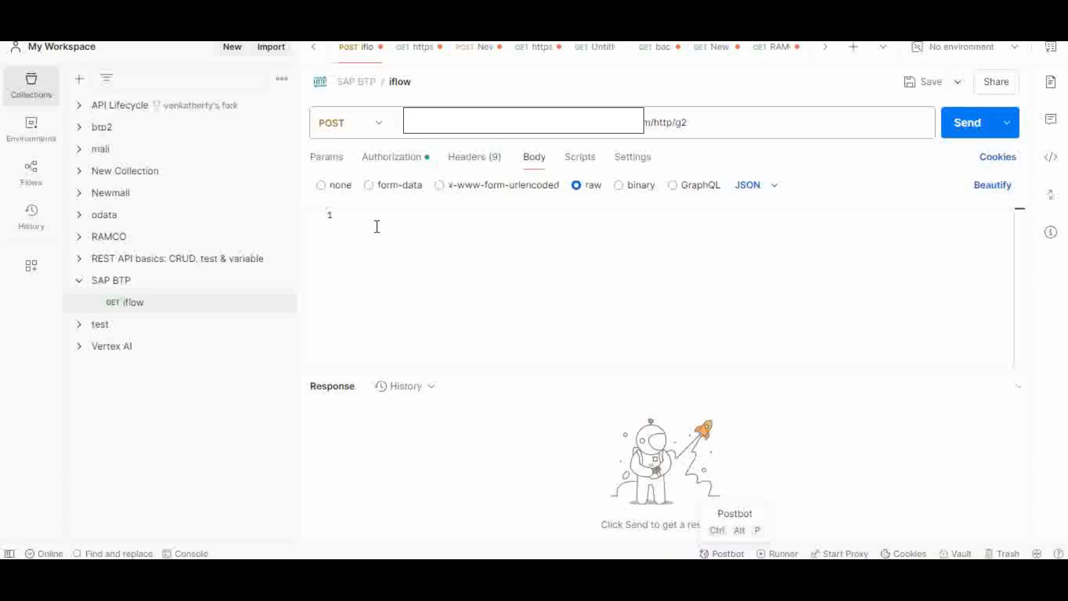
Copy the full XML from input.xml into the raw body of the iflow POST request in Postman and send it.
{"action": "left_click", "coordinate": [471, 280]}
{"action": "left_click", "coordinate": [631, 573]}
{"action": "left_click_drag", "start_coordinate": [106, 170], "coordinate": [58, 74]}
{"action": "key", "text": "ctrl+c"}
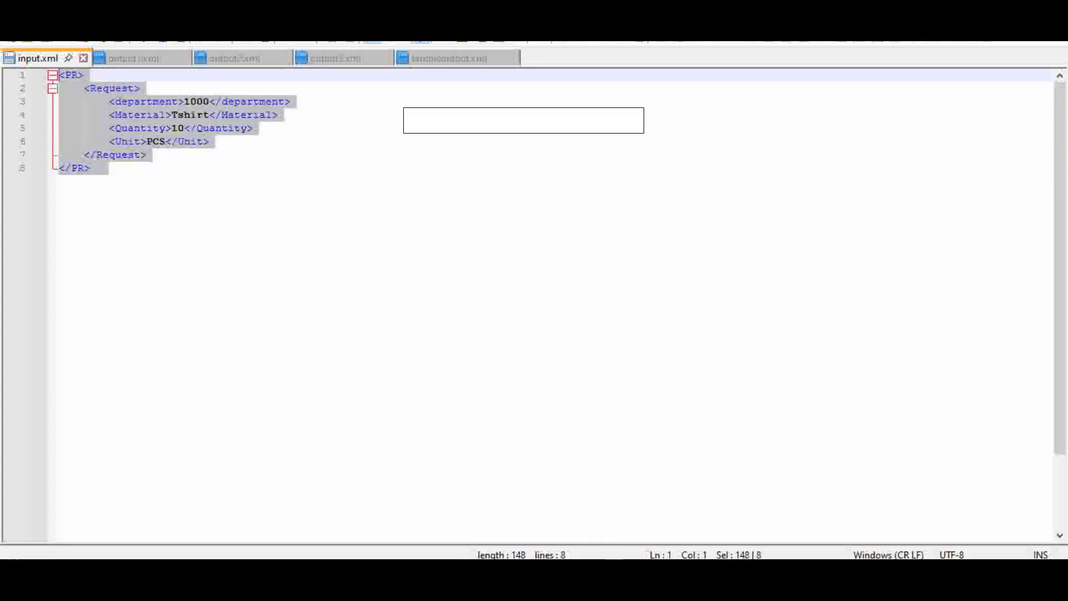
{"action": "left_click", "coordinate": [600, 574]}
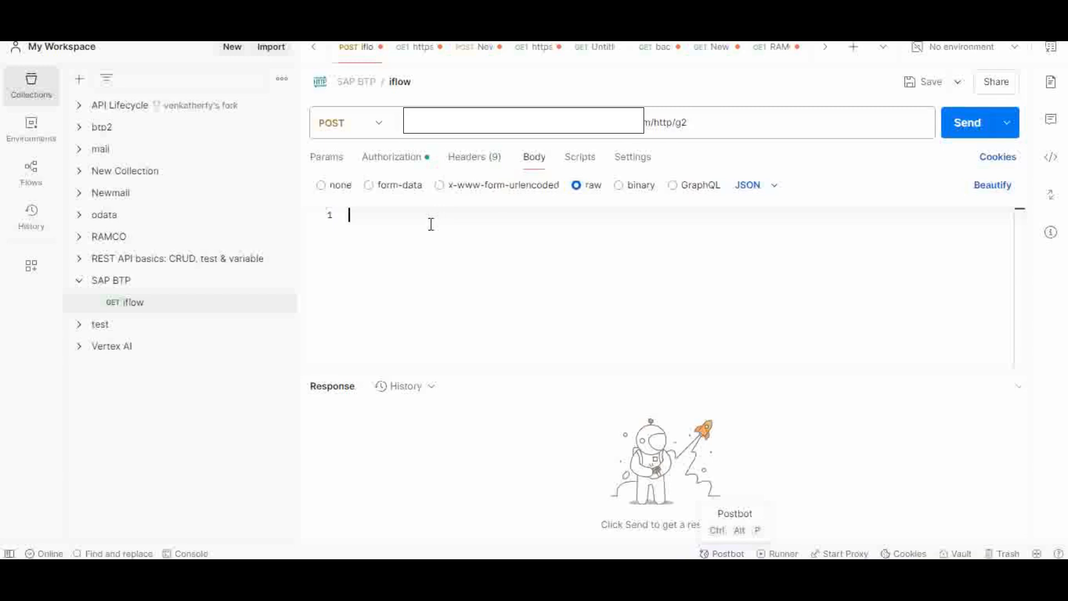
{"action": "key", "text": "ctrl+v"}
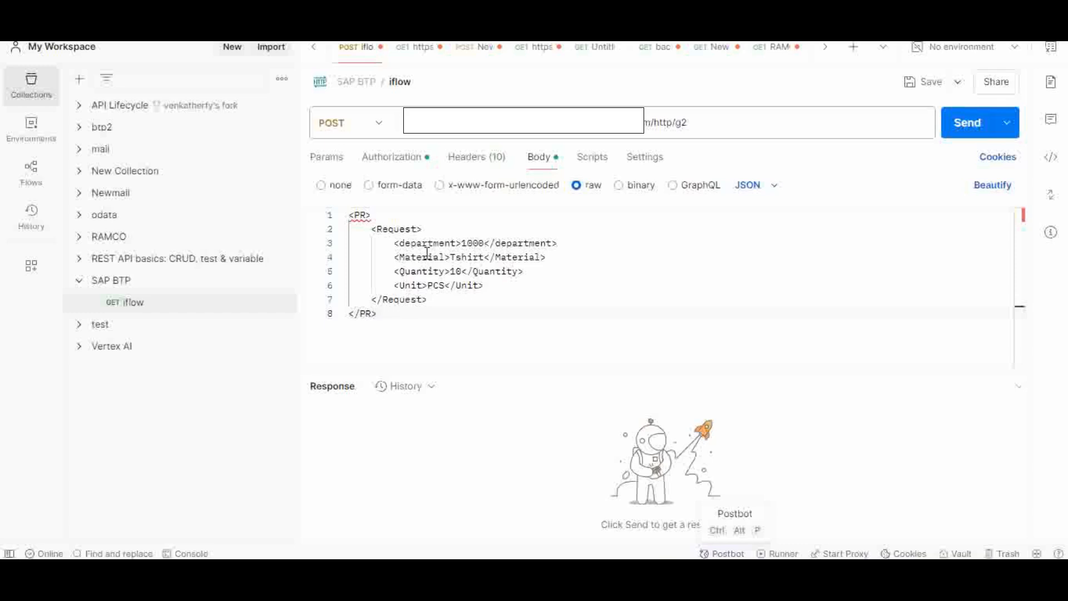
{"action": "left_click", "coordinate": [967, 129]}
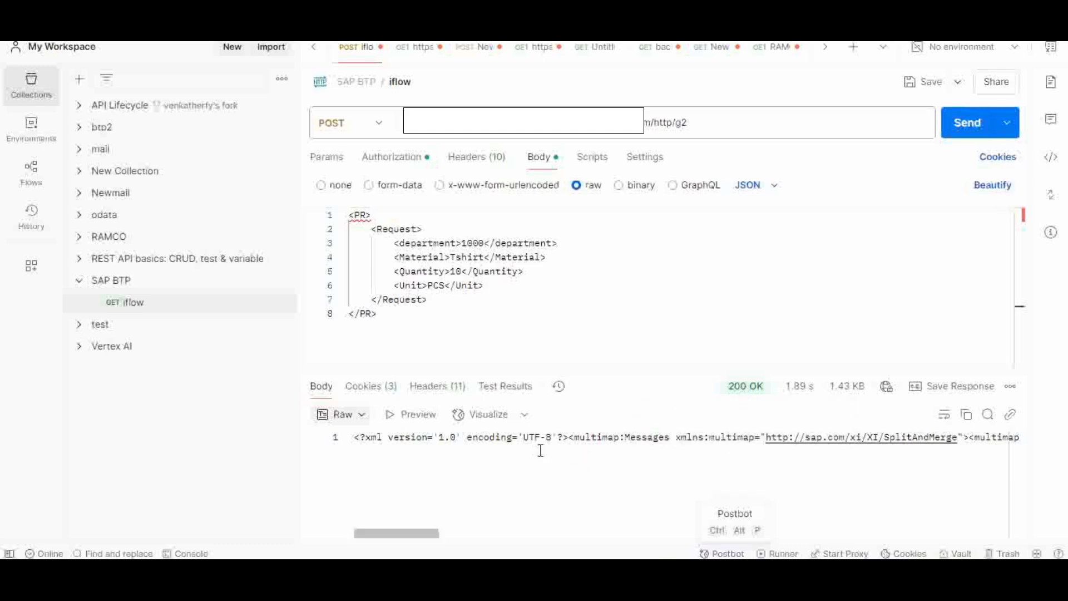
Copy the entire raw iflow response from Postman and paste it into a new Notepad++ document.
{"action": "double_click", "coordinate": [648, 437]}
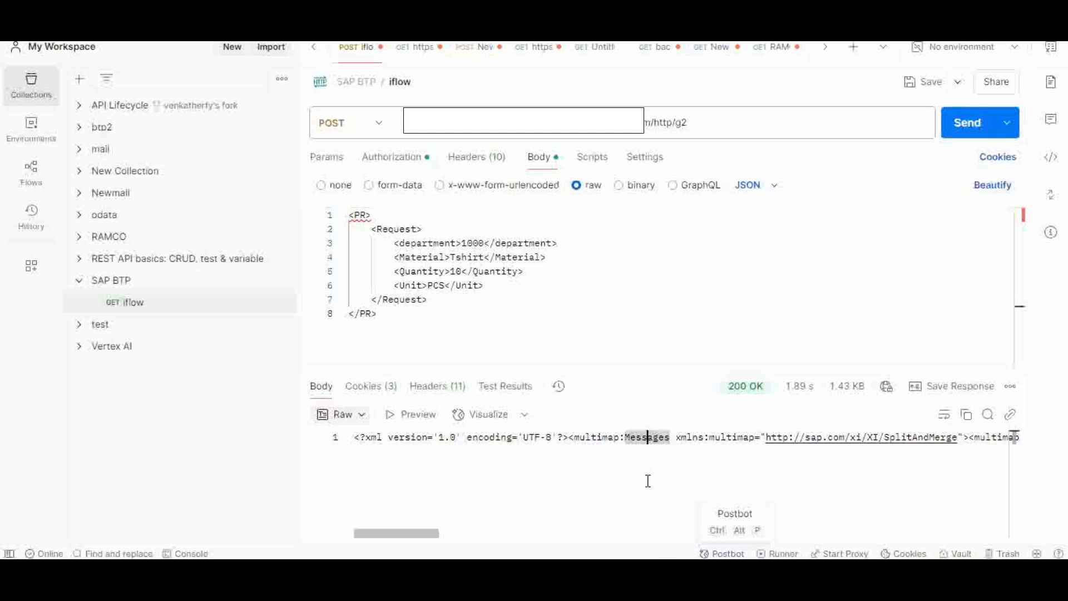
{"action": "key", "text": "ctrl+a"}
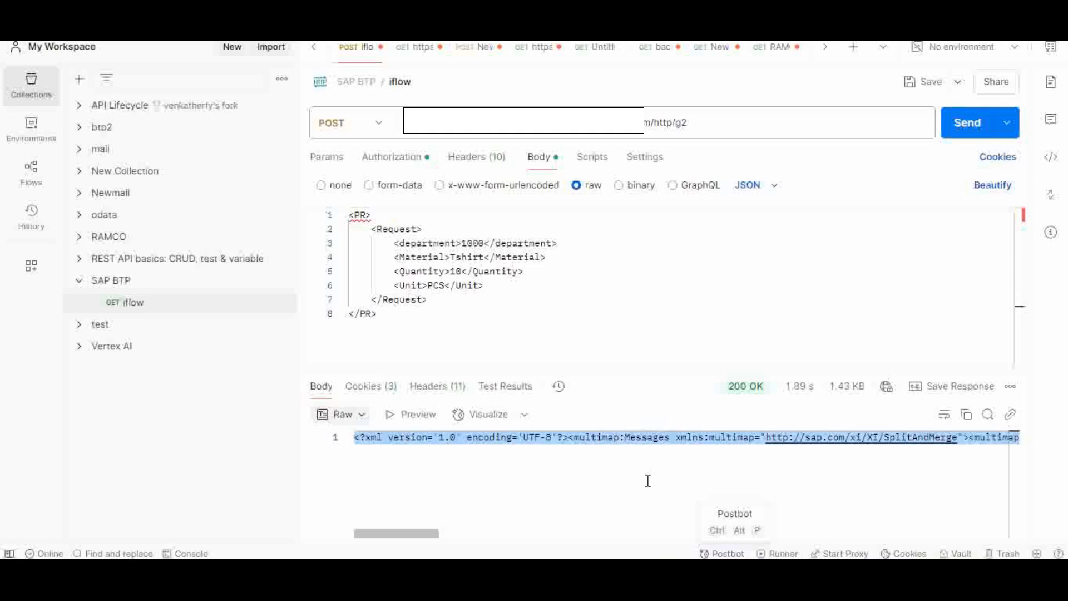
{"action": "left_click", "coordinate": [590, 581]}
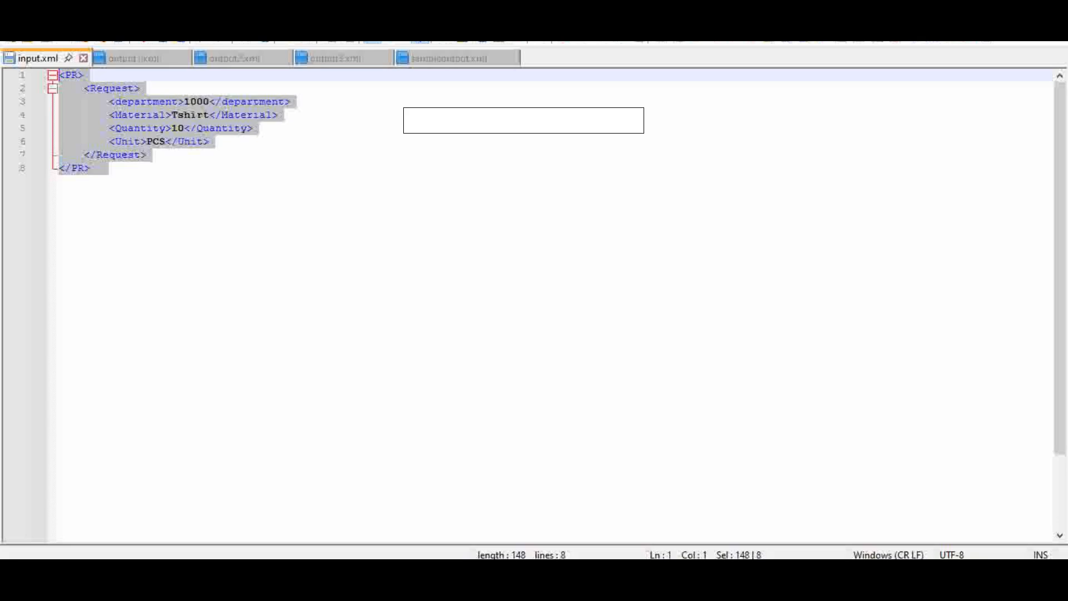
{"action": "left_click", "coordinate": [11, 22]}
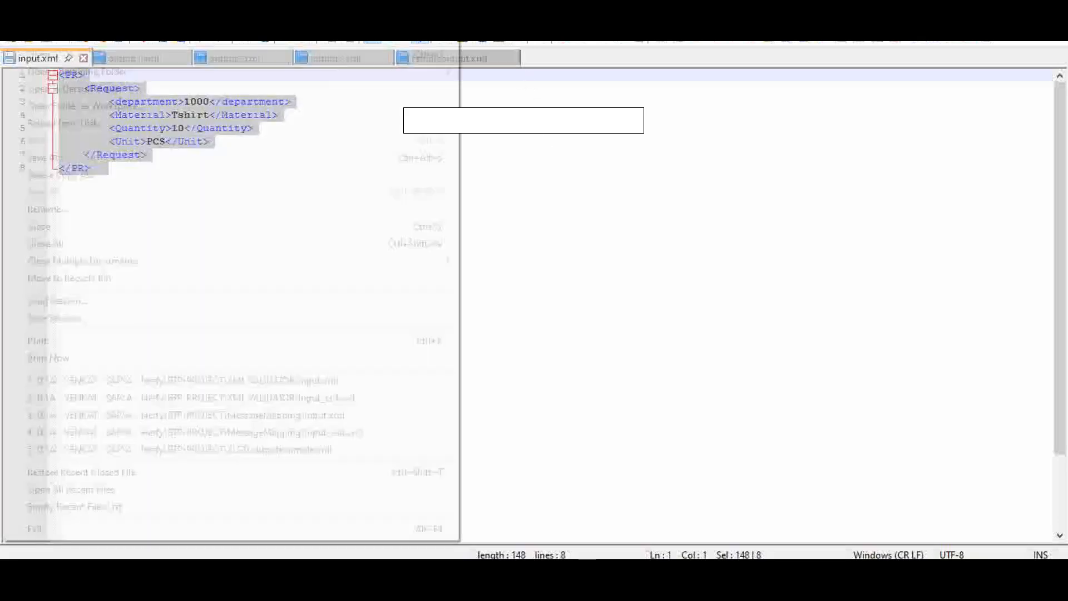
{"action": "left_click", "coordinate": [35, 43]}
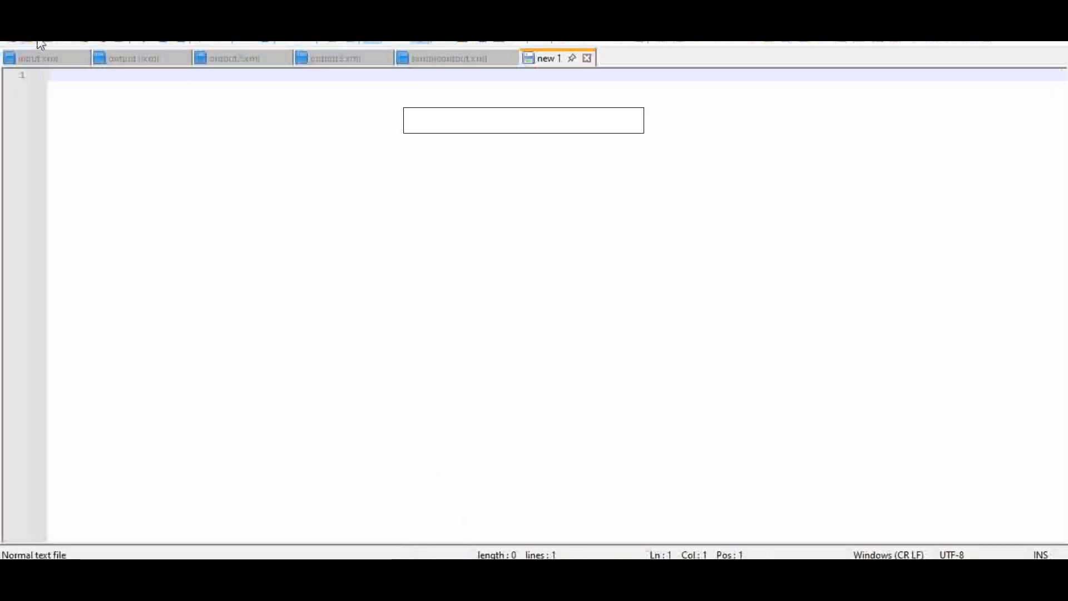
{"action": "type", "text": "<?xml version='1.0' encoding='UTF-8'?><multimap:Messages xmlns:multimap=\"http://sap.com/xi/XI/SplitAndMerge\"><multimap:Message1><materialDetails><id>101</id><Material>Tshirt</Material><Quantity>10</Quantity><Unit>PCS</Unit><Type>Consumables</Type></materialDetails></multimap:Message1><multimap:Message2><requesterDetails><department>Engineering</department><costcenter>101201</costcenter><profitcenter>701201</profitcenter><name>Dilip</name></requesterDetails></multimap:Message2><multimap:Message3><purchaseHistory><trx><sr>1</sr><date>\"2006-08-29\"</date><quantity>3</quantity><unit>PCS</unit><vendor>ABC Ltd</vendor></trx><trx><sr>2</sr><date>\"2016-08-29\"</date><quantity>3</quantity><unit>PCS</unit><vendor>ABC Ltd</vendor></trx><trx><sr>3</sr><date>\"2018-08-29\"</date><quantity>3</quantity><unit>PCS</unit><vendor>ABC Ltd</vendor></trx></purchaseHistory></multimap:Message3></multimap:Messages>"}
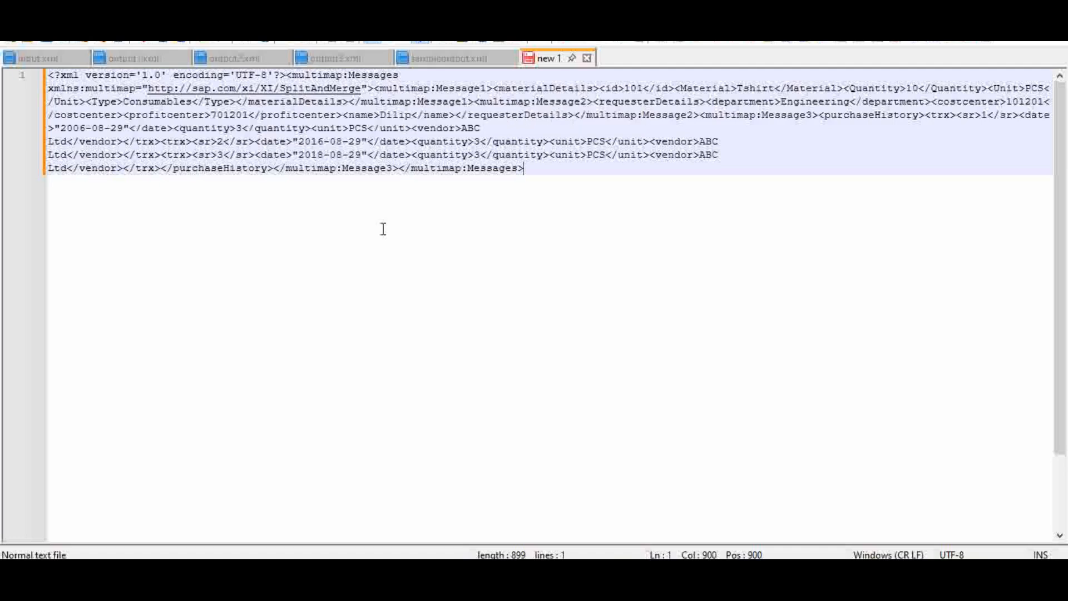
Pretty print the pasted response with XML Tools and set the document language to XML.
{"action": "left_click", "coordinate": [376, 23]}
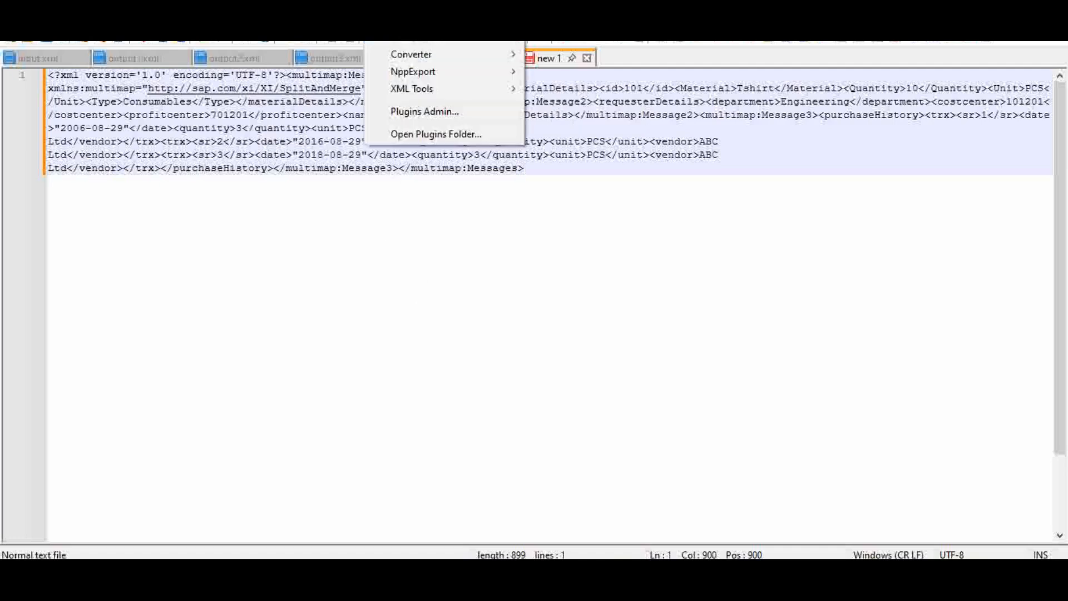
{"action": "mouse_move", "coordinate": [437, 91]}
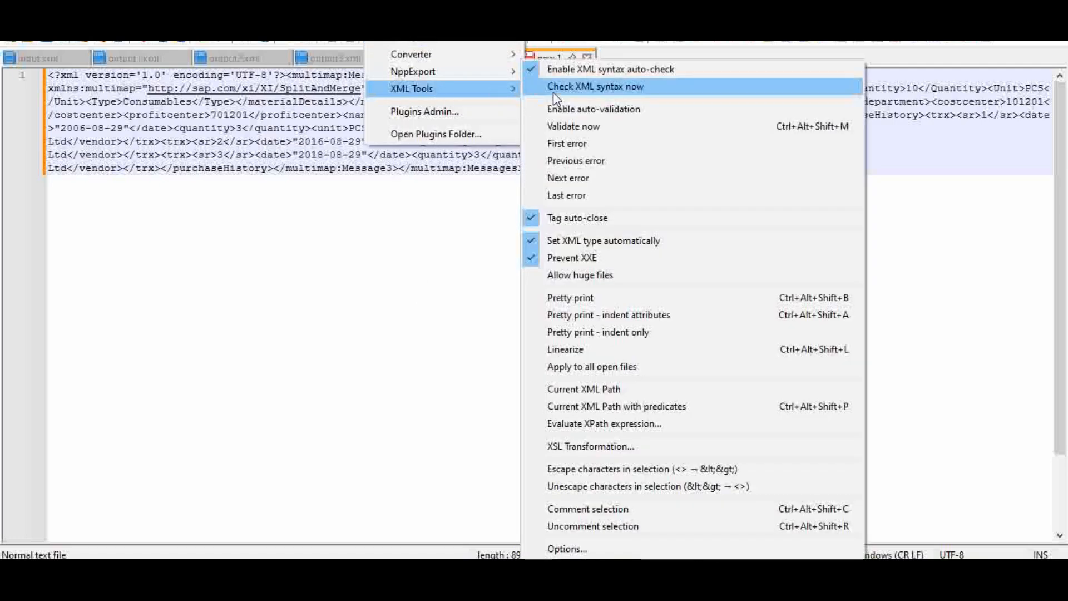
{"action": "left_click", "coordinate": [599, 298]}
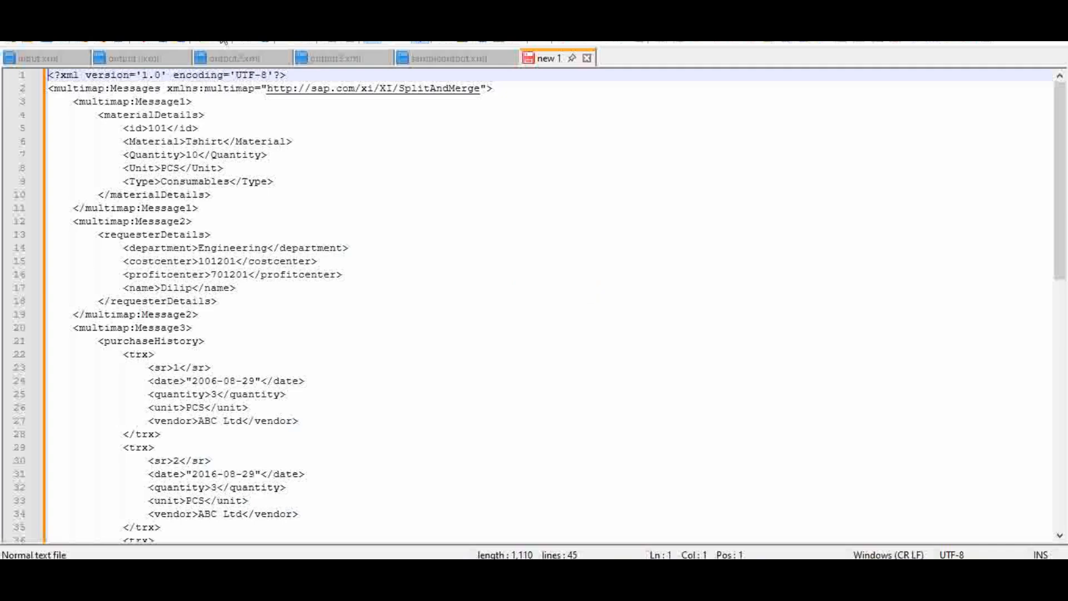
{"action": "left_click", "coordinate": [192, 24]}
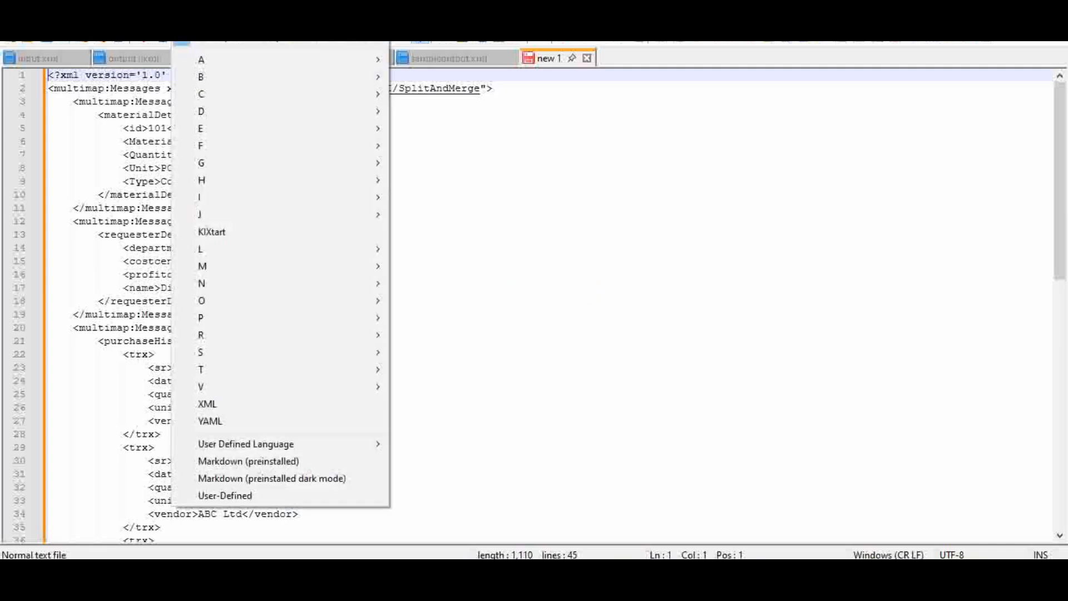
{"action": "left_click", "coordinate": [248, 408]}
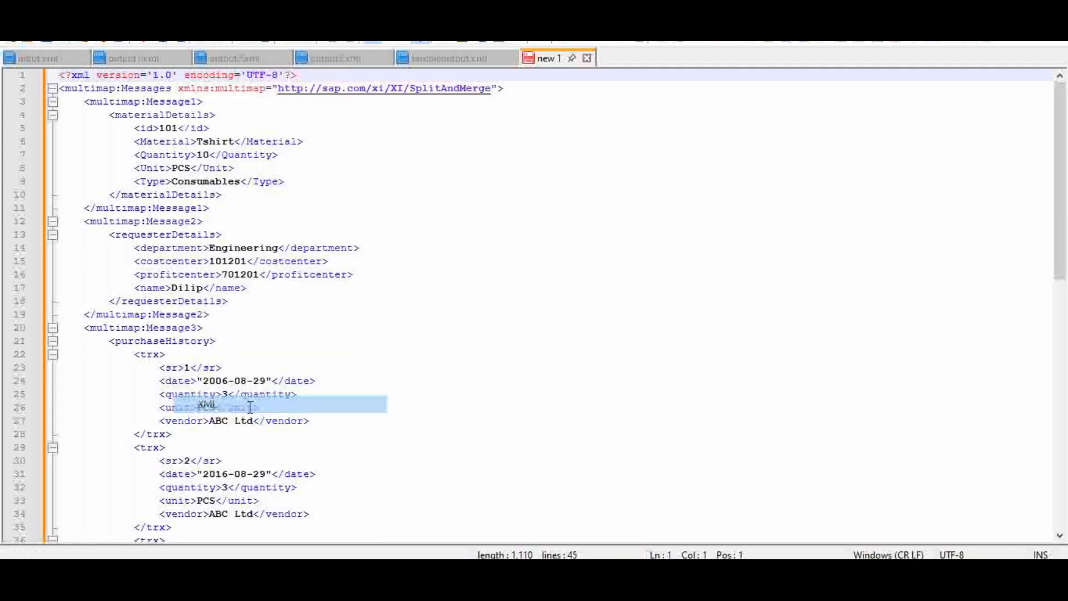
{"action": "left_click", "coordinate": [399, 177]}
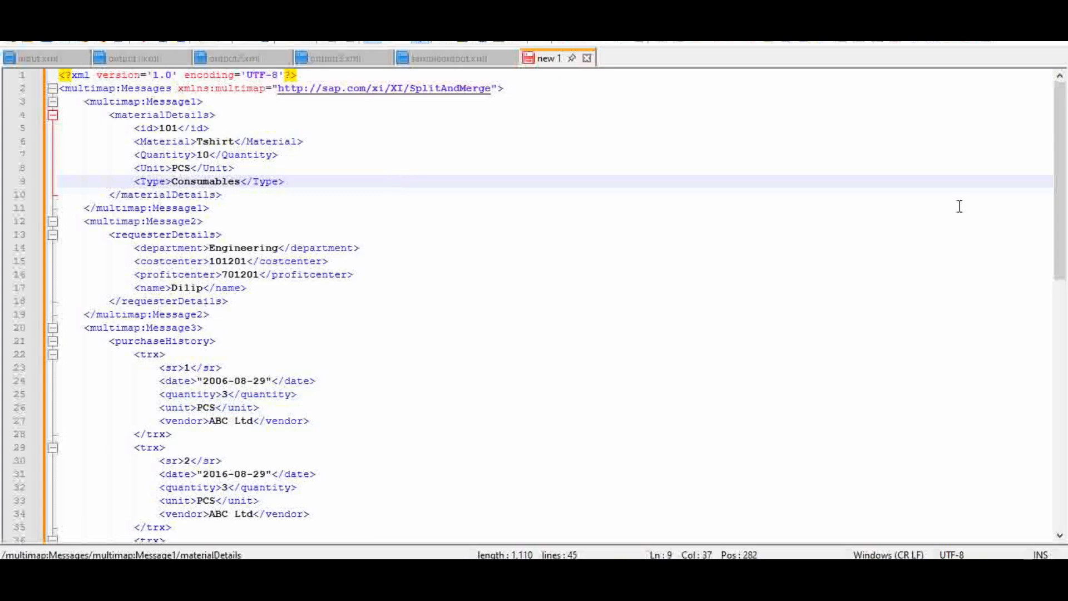
Examine the multimap:Messages root and its three child nodes, Message1, Message2 and Message3.
{"action": "left_click", "coordinate": [80, 88]}
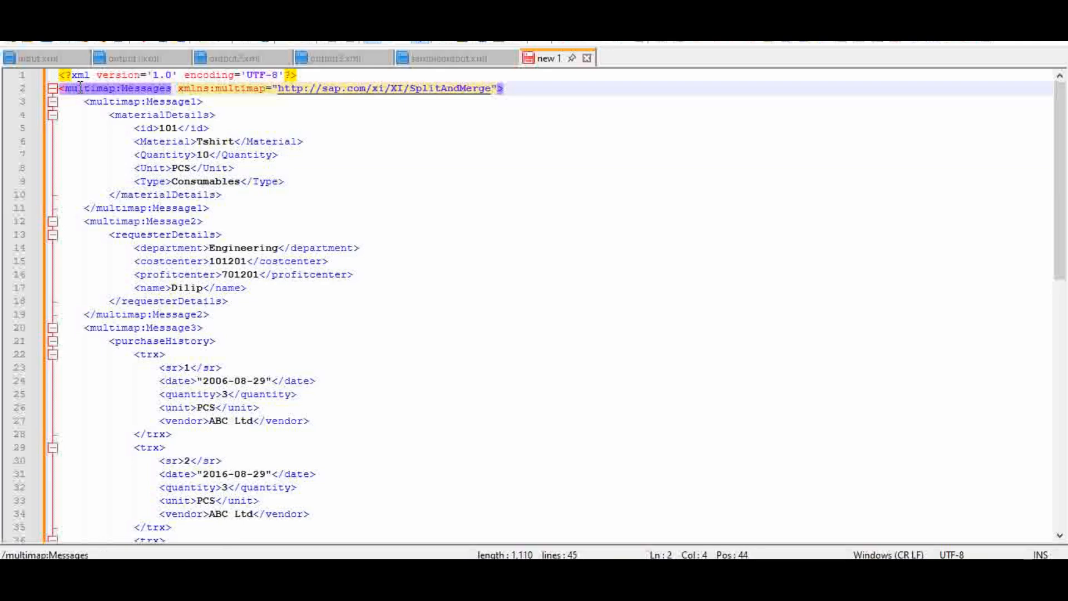
{"action": "left_click", "coordinate": [105, 101]}
{"action": "left_click", "coordinate": [129, 221]}
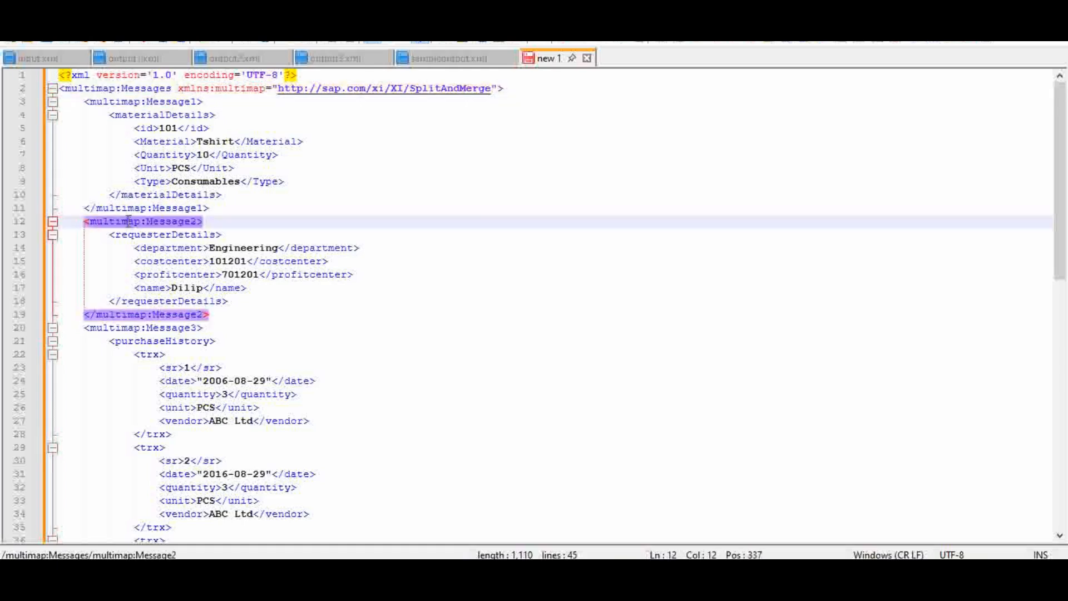
{"action": "left_click", "coordinate": [158, 327]}
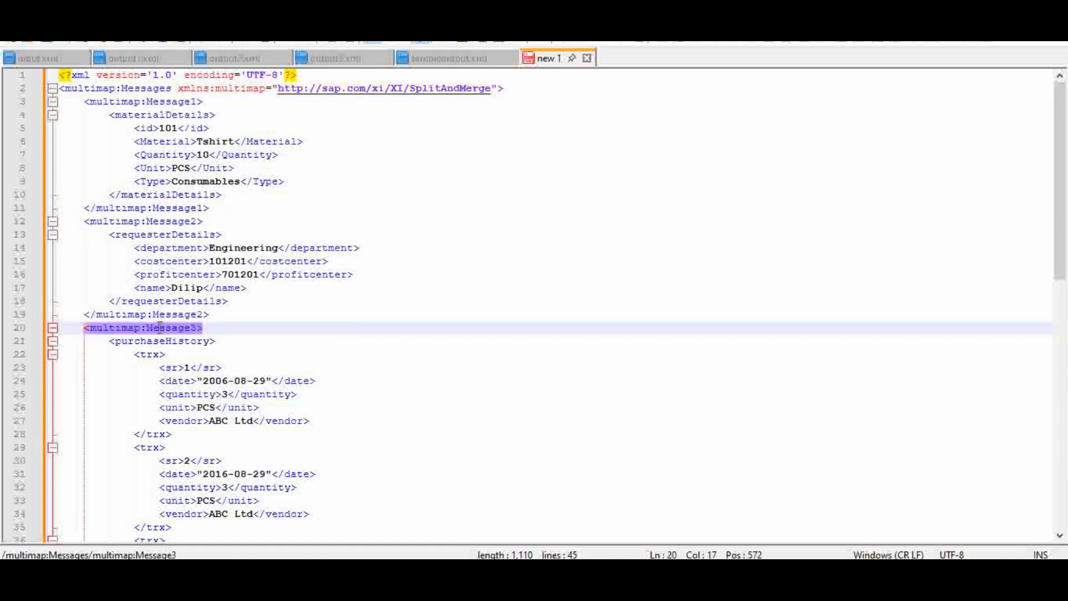
Examine the content wrapped in each message: materialDetails, requesterDetails and purchaseHistory with its trx entries.
{"action": "left_click", "coordinate": [157, 101]}
{"action": "left_click", "coordinate": [158, 115]}
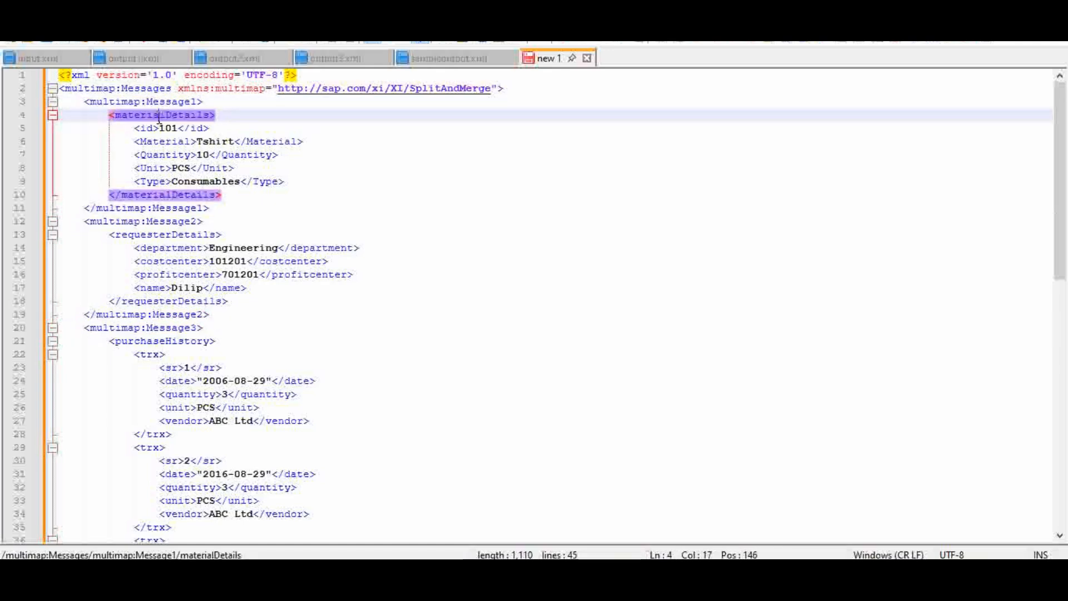
{"action": "left_click", "coordinate": [153, 222]}
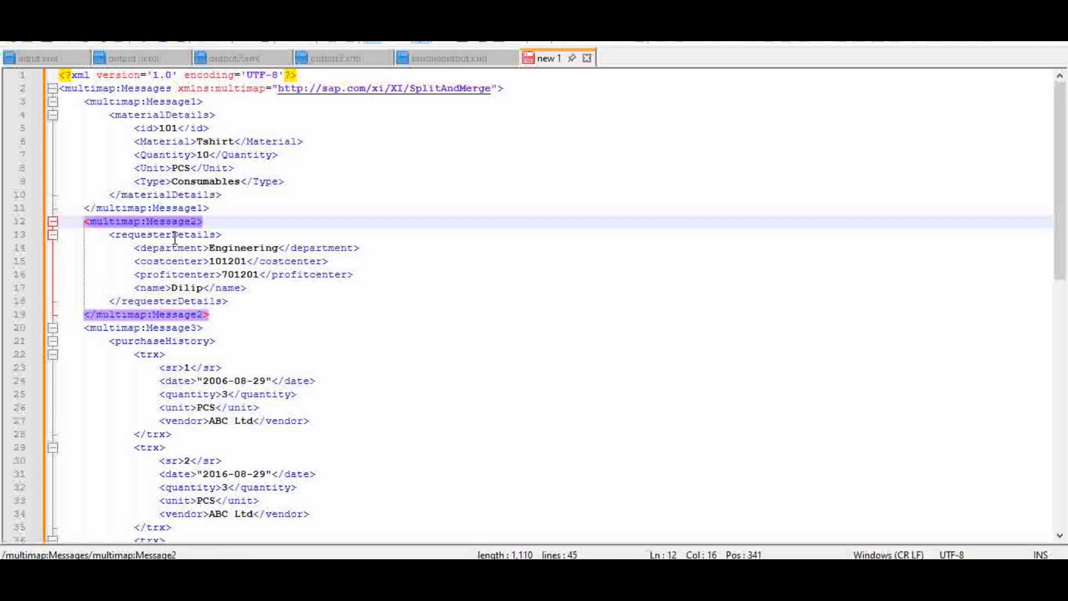
{"action": "left_click", "coordinate": [172, 235]}
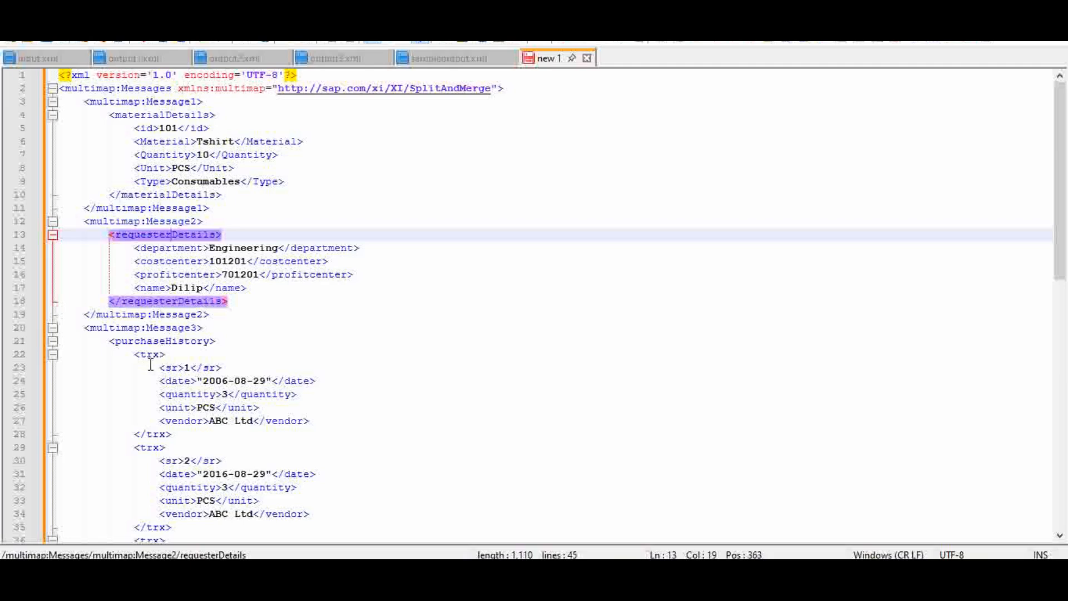
{"action": "left_click", "coordinate": [152, 329]}
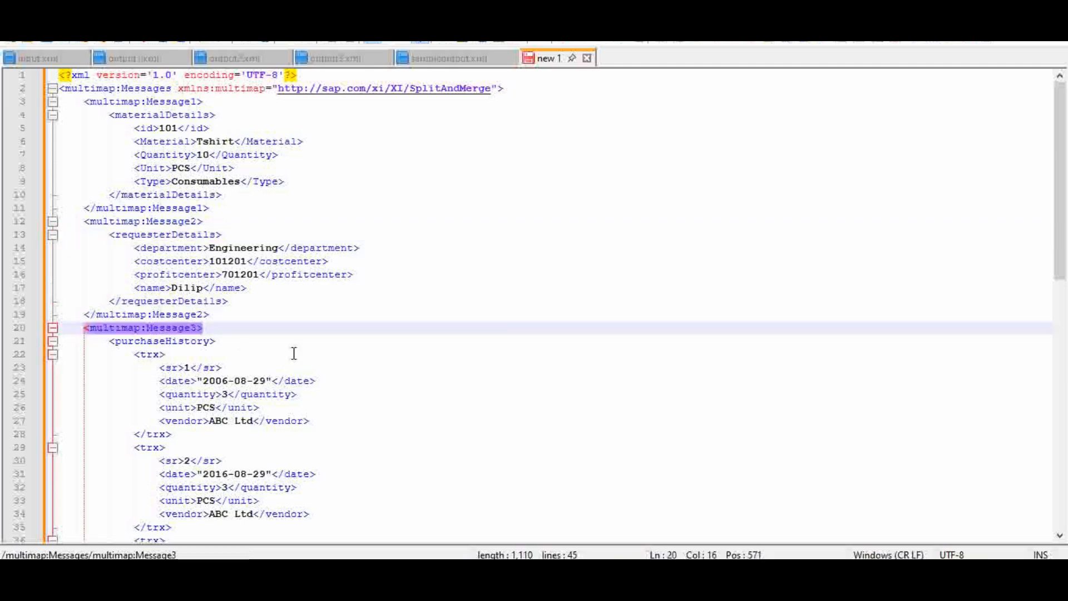
{"action": "left_click", "coordinate": [176, 340]}
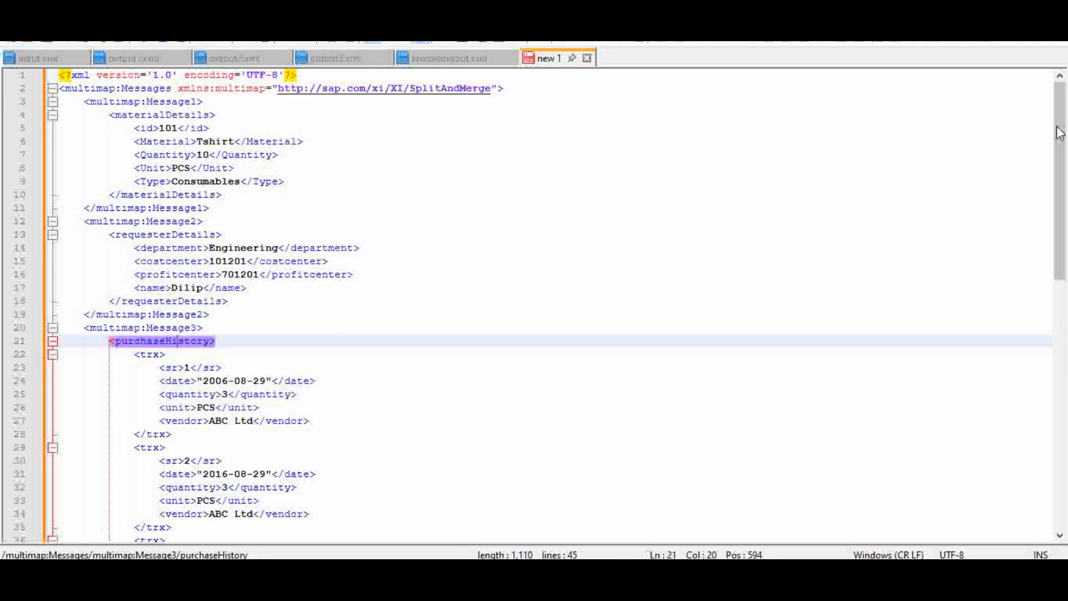
{"action": "scroll", "coordinate": [1061, 156], "scroll_direction": "down", "scroll_amount": 2}
{"action": "scroll", "coordinate": [1061, 156], "scroll_direction": "down", "scroll_amount": 4}
{"action": "scroll", "coordinate": [1057, 139], "scroll_direction": "up", "scroll_amount": 6}
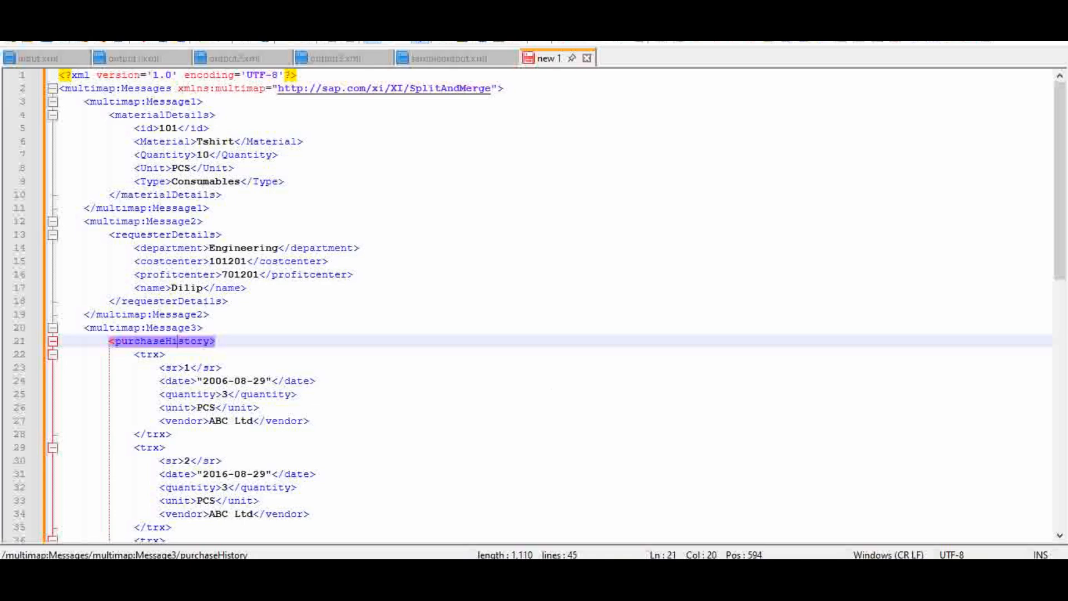
{"action": "mouse_move", "coordinate": [668, 571]}
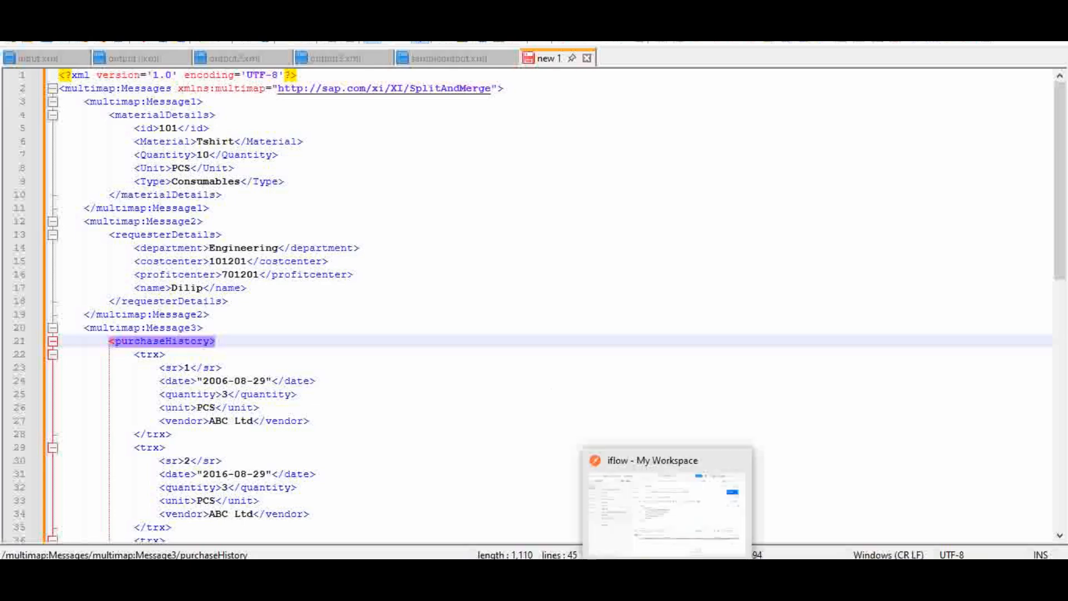